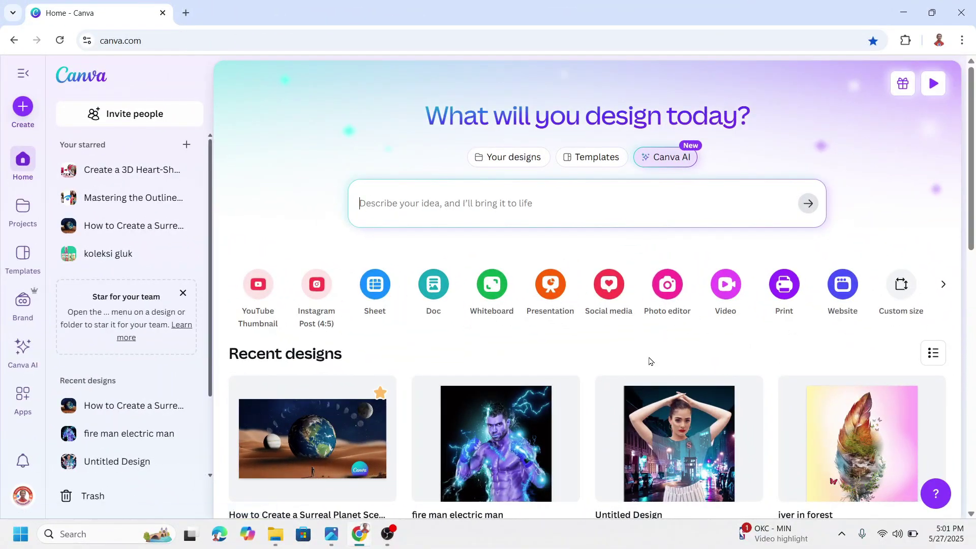
# Start a 4:5 Instagram post and add the night walkway photo from recently used items
pyautogui.click(317, 290)
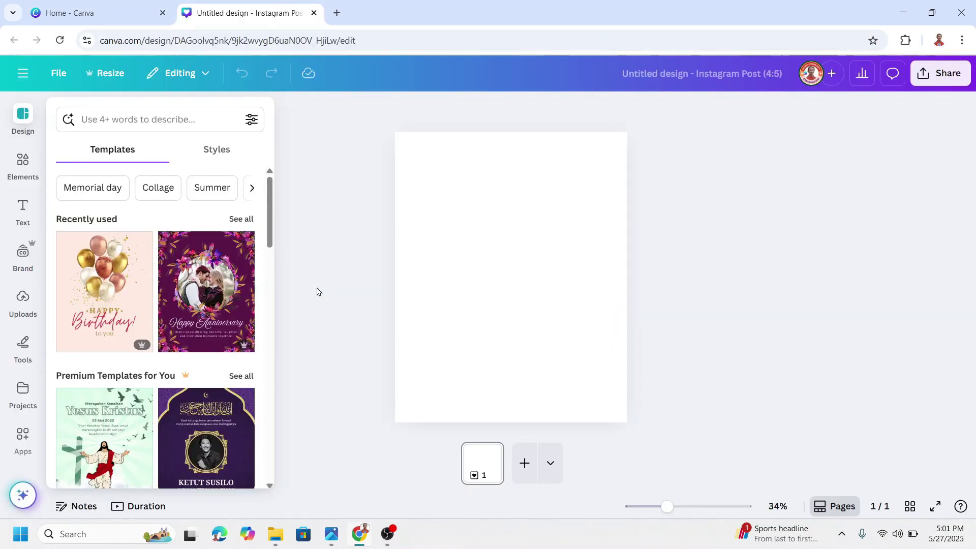
pyautogui.click(28, 162)
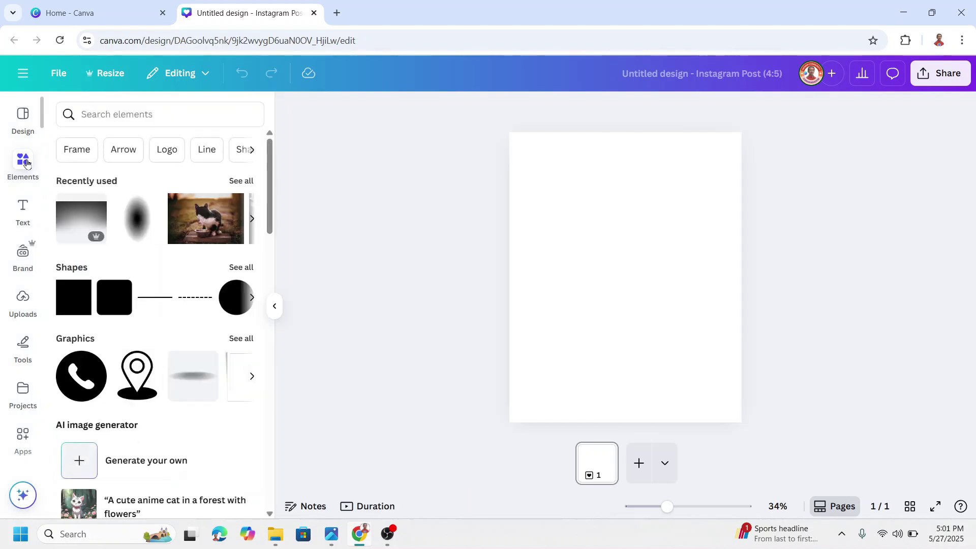
pyautogui.click(241, 182)
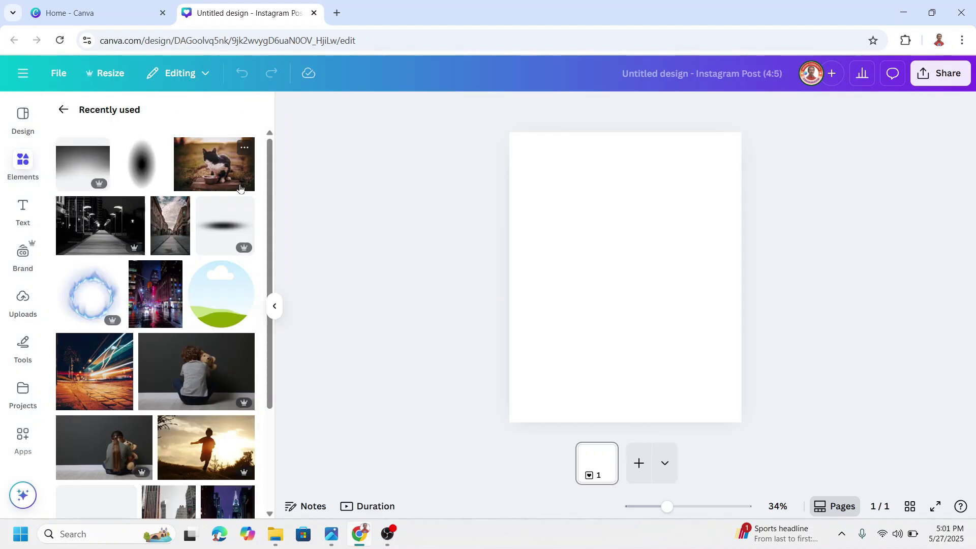
pyautogui.moveTo(100, 226)
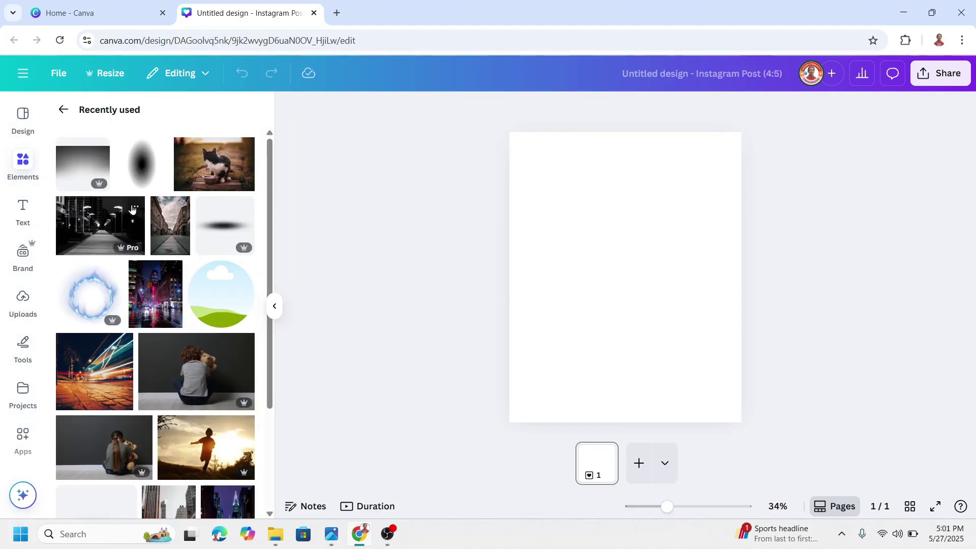
pyautogui.click(133, 206)
pyautogui.click(99, 229)
# Make the walkway photo the page background
pyautogui.rightClick(641, 275)
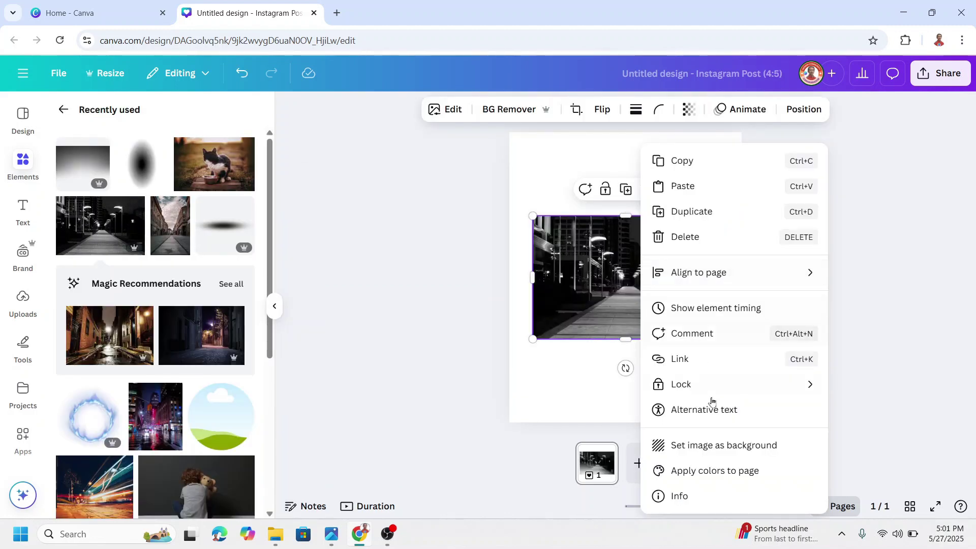
pyautogui.click(734, 445)
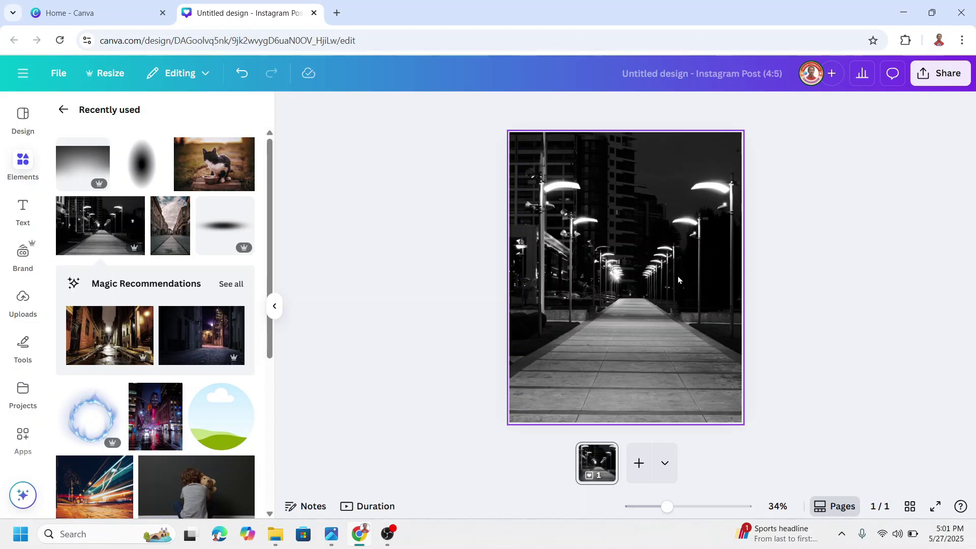
pyautogui.click(627, 334)
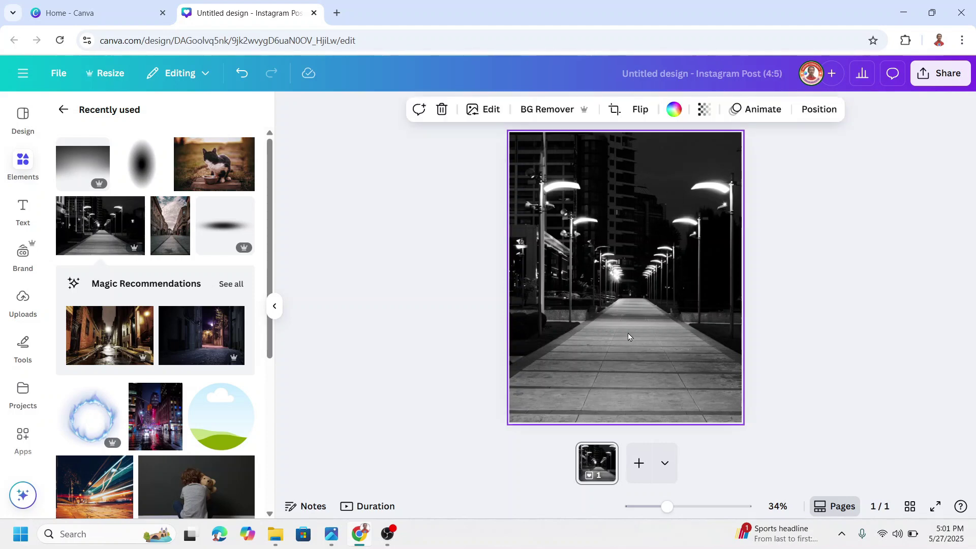
# Adjust the walkway photo to brightness -100 and contrast 39
pyautogui.click(481, 109)
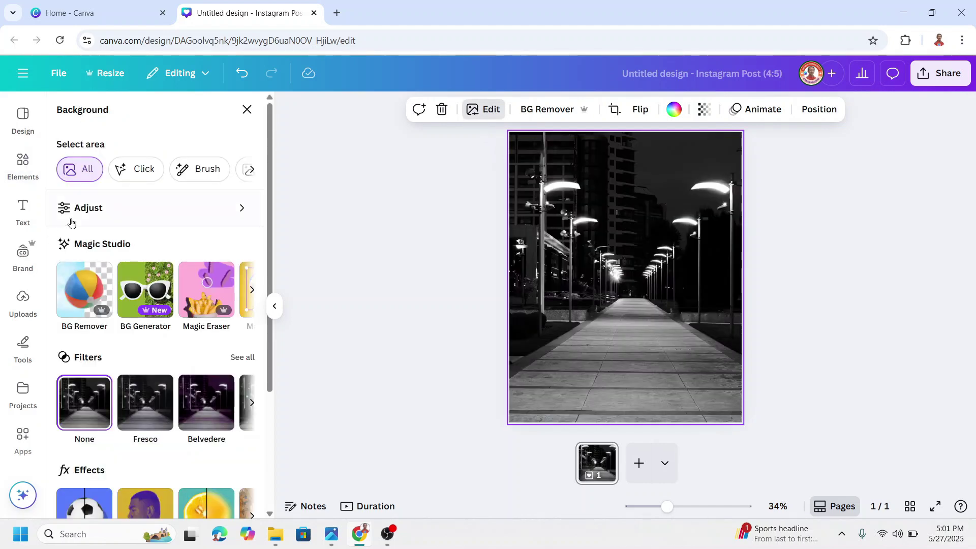
pyautogui.click(87, 207)
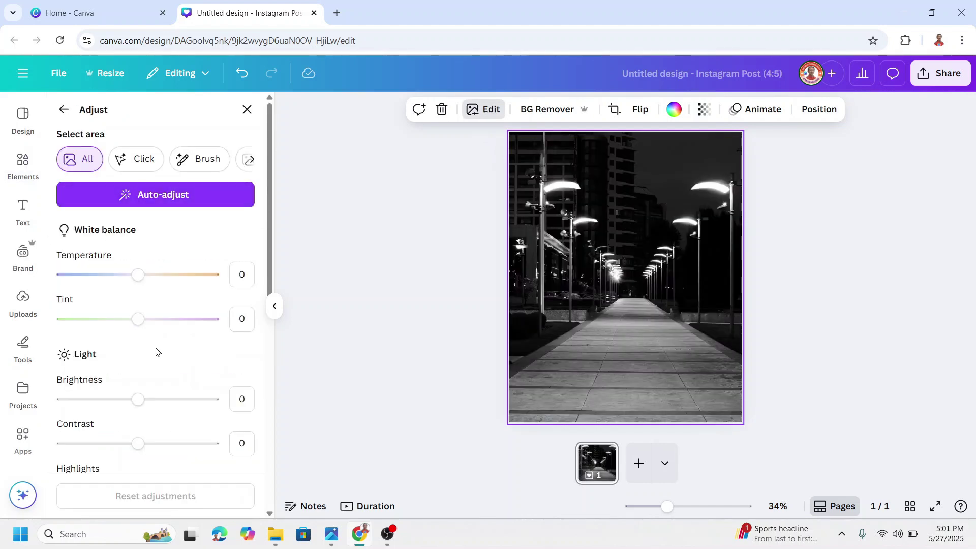
pyautogui.click(64, 400)
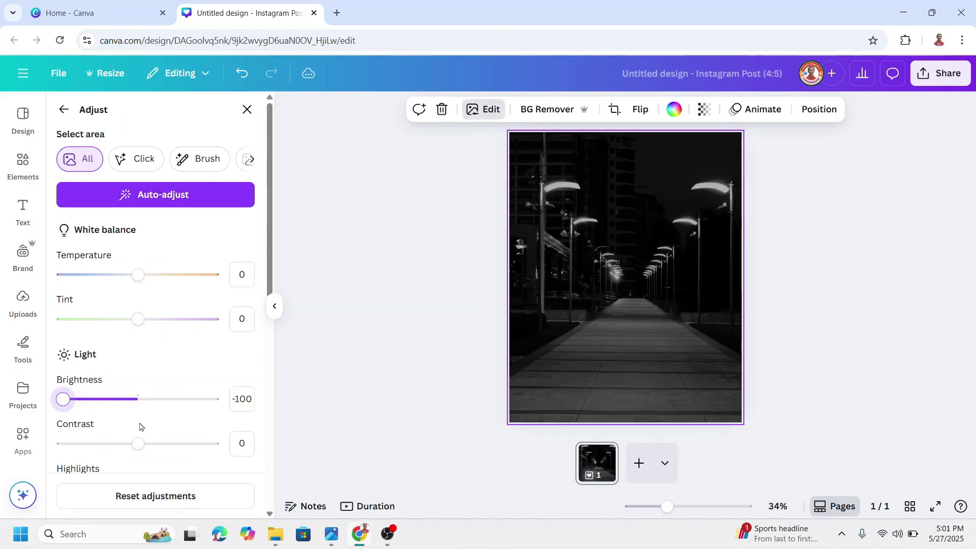
pyautogui.moveTo(158, 445); pyautogui.dragTo(171, 443)
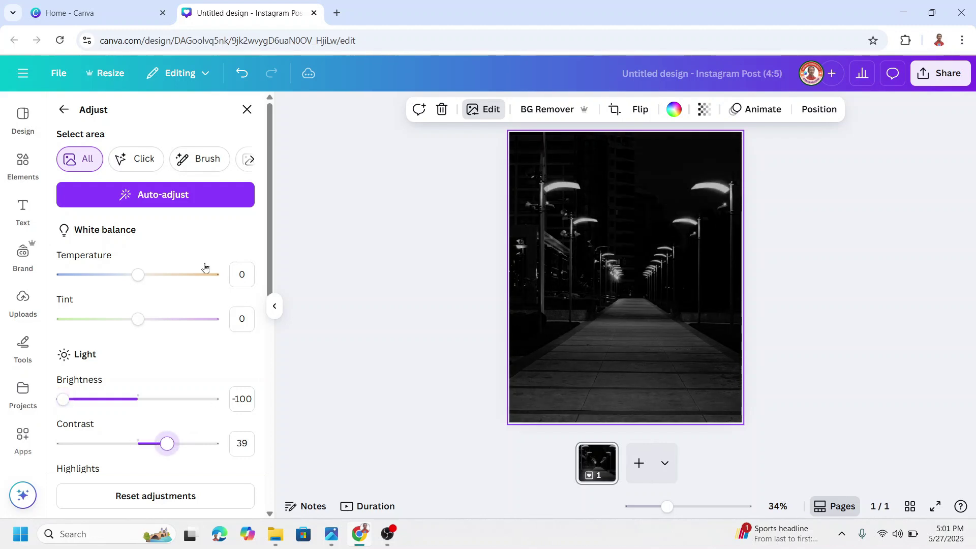
pyautogui.click(23, 162)
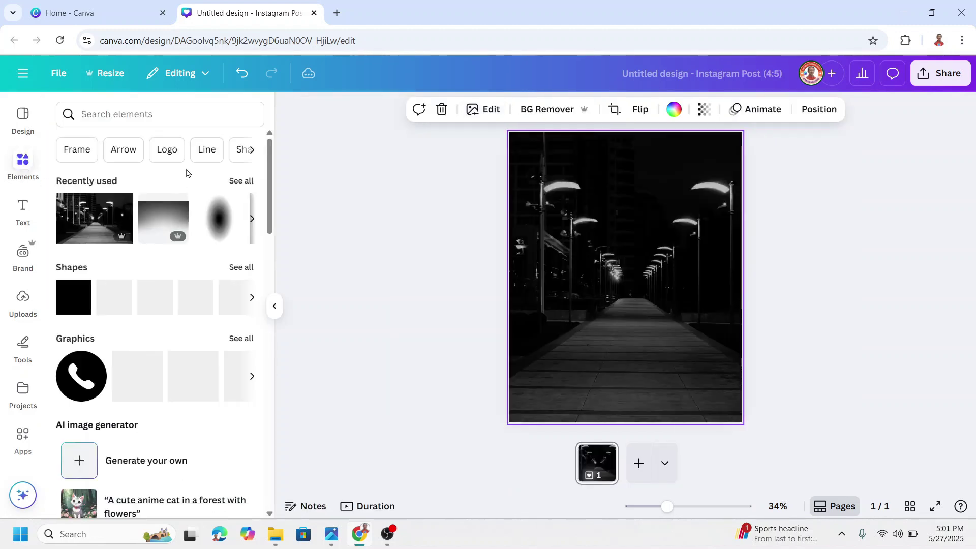
# Add the Black Gradient Shade graphic from the 'black blur' search results
pyautogui.click(111, 116)
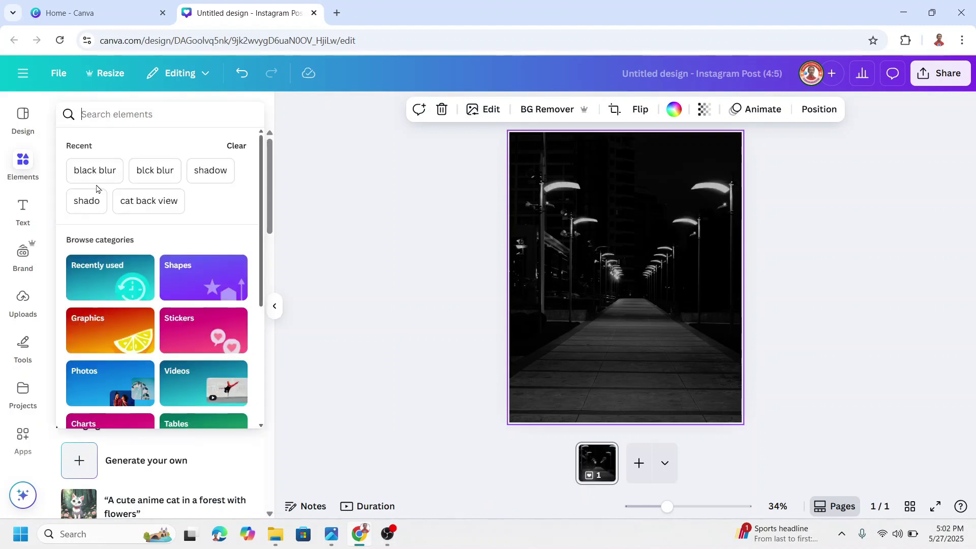
pyautogui.click(93, 172)
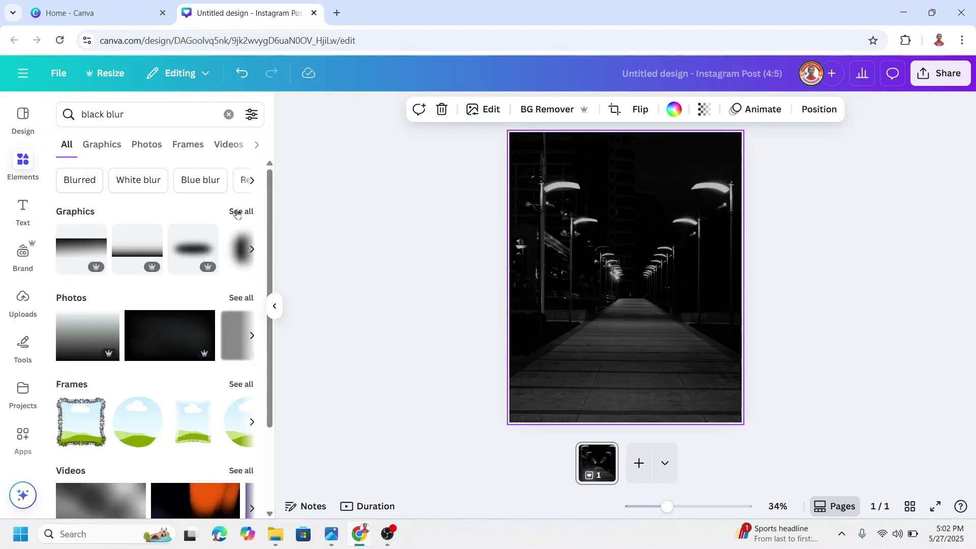
pyautogui.click(247, 213)
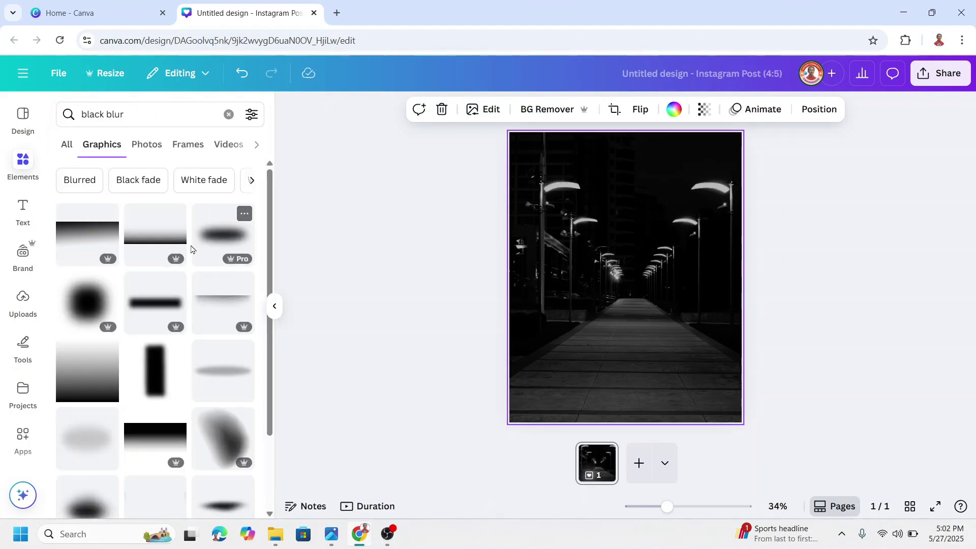
pyautogui.scroll(-3, 191, 252)
pyautogui.scroll(-3, 191, 252)
pyautogui.scroll(-3, 190, 252)
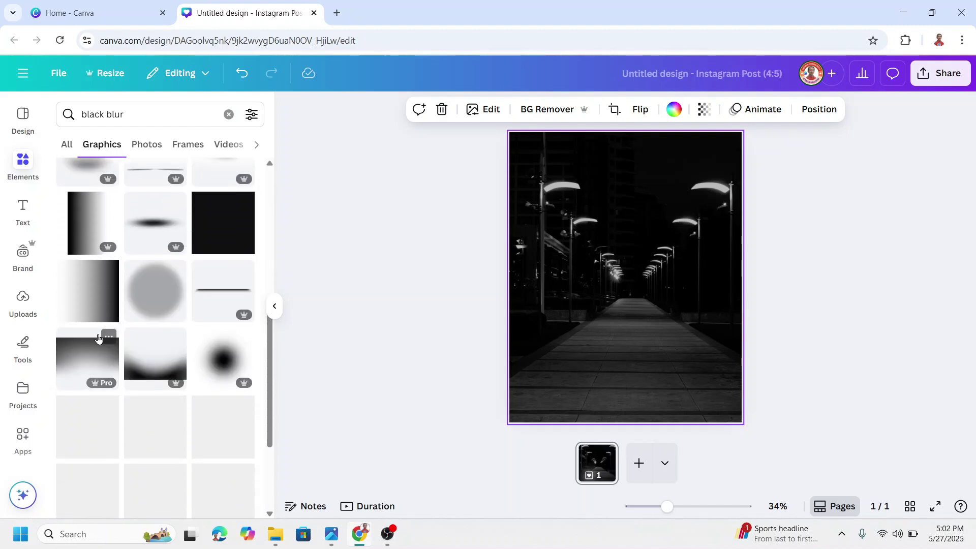
pyautogui.click(109, 337)
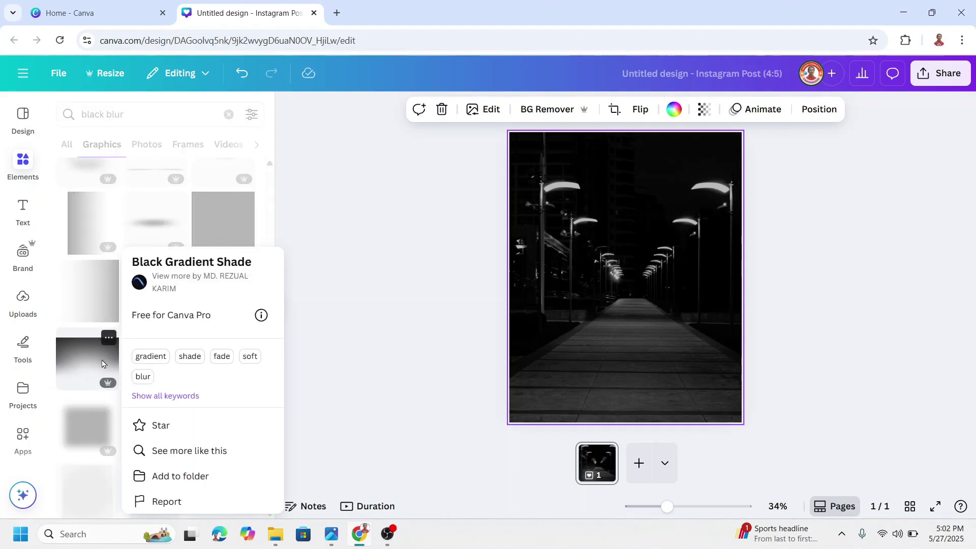
pyautogui.click(103, 364)
# Move the gradient shade up and stretch it wider to cover the page
pyautogui.moveTo(664, 313)
pyautogui.mouseDown()
pyautogui.moveTo(647, 210)
pyautogui.moveTo(634, 227)
pyautogui.mouseUp()
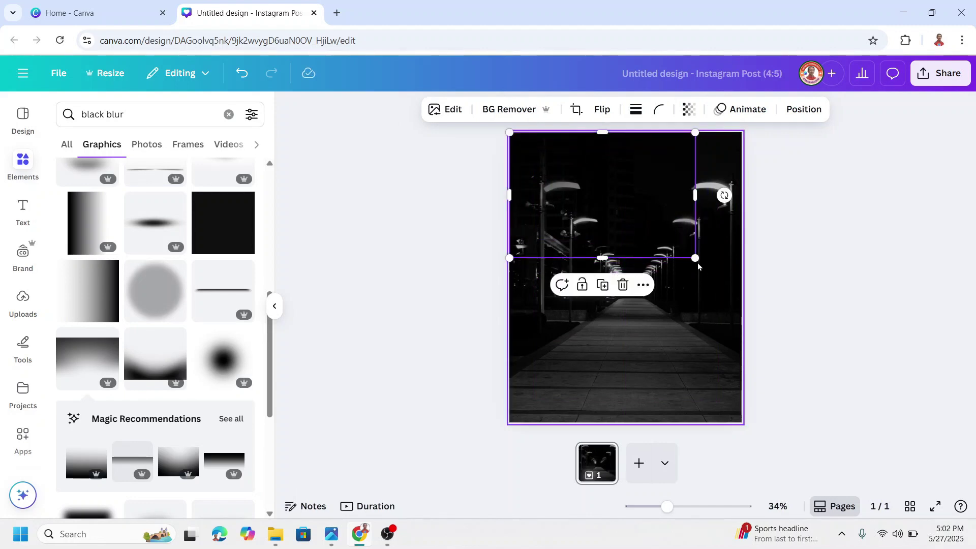
pyautogui.moveTo(695, 258); pyautogui.dragTo(842, 356)
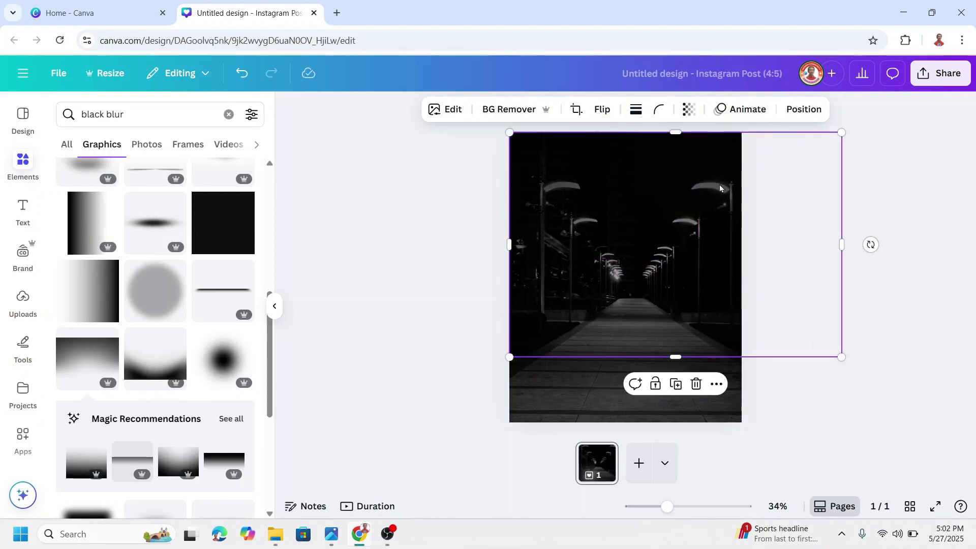
pyautogui.moveTo(509, 356); pyautogui.dragTo(442, 385)
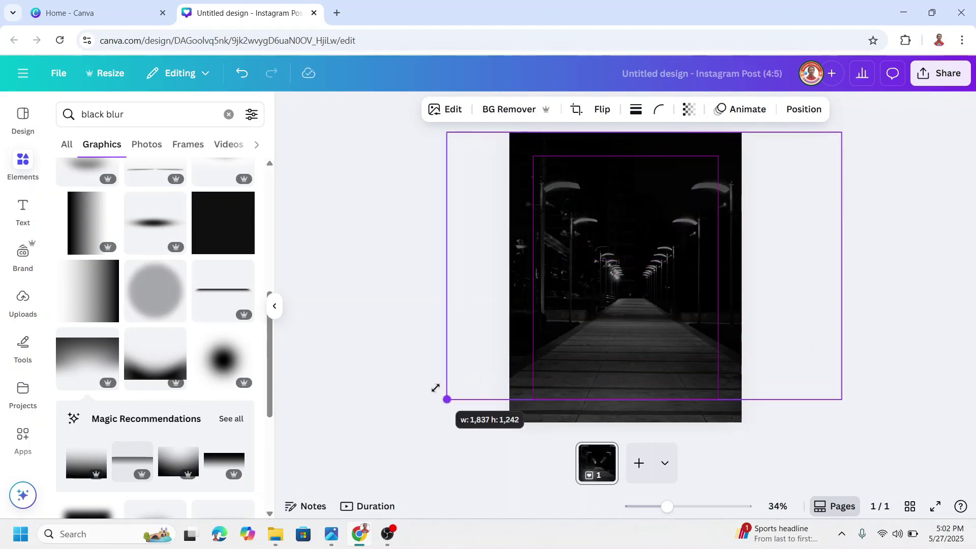
pyautogui.click(274, 306)
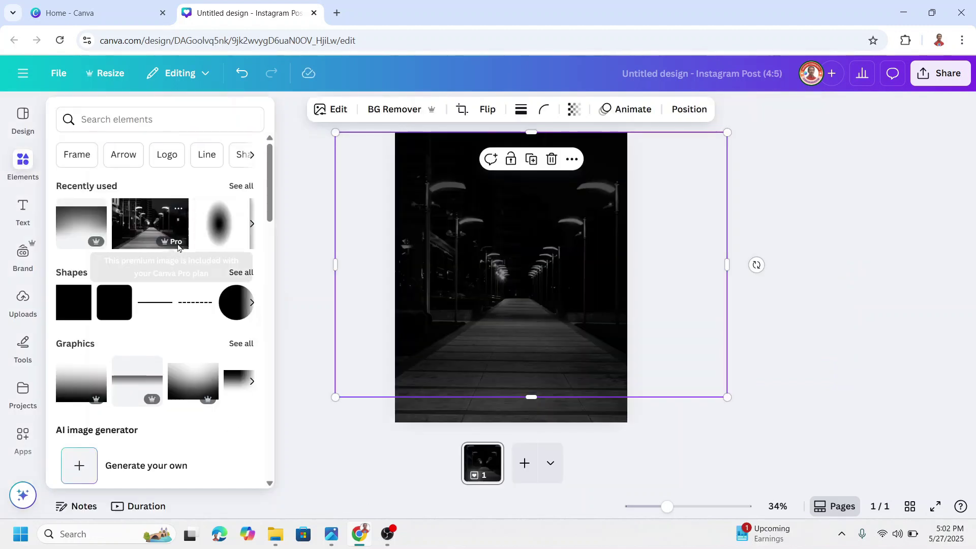
pyautogui.scroll(-3, 176, 251)
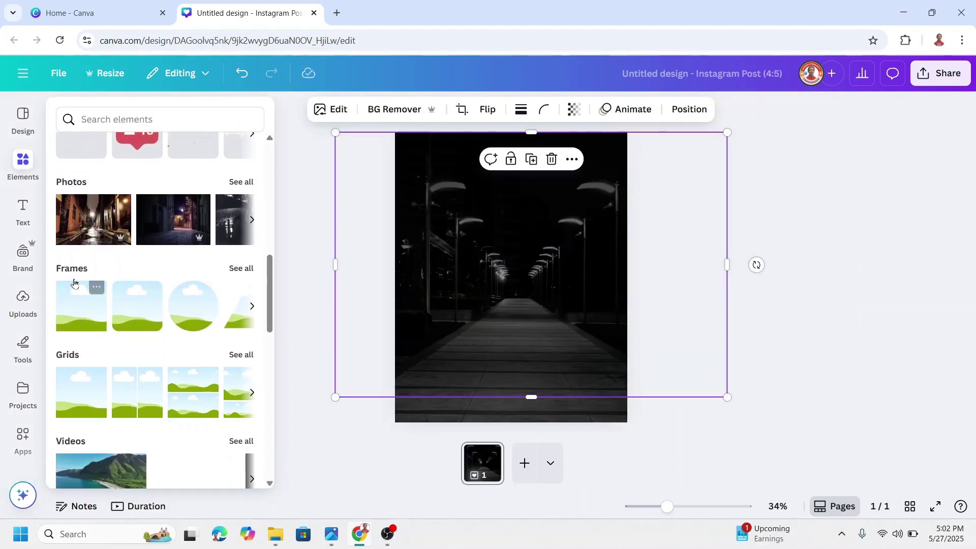
# Add a circle frame from Elements and enlarge it at the page centre
pyautogui.click(200, 315)
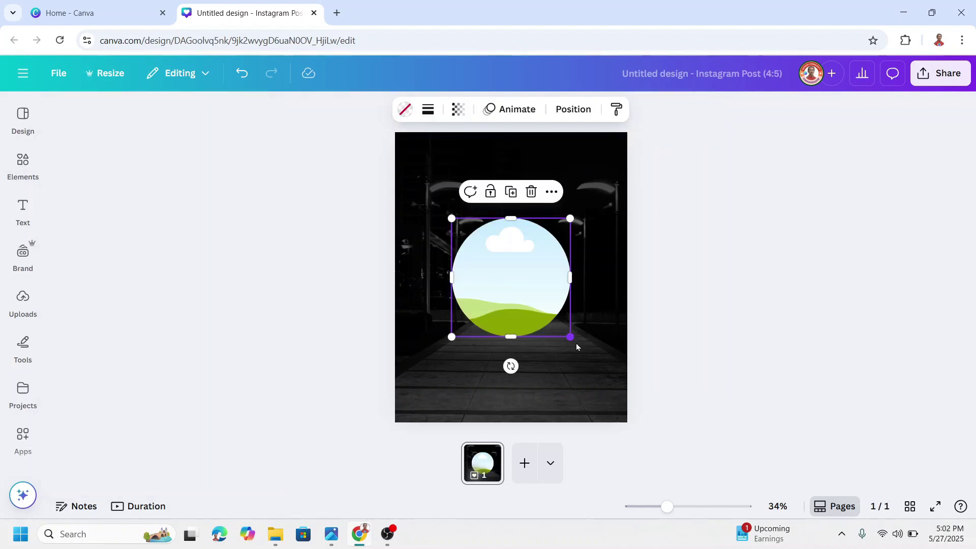
pyautogui.moveTo(576, 342)
pyautogui.mouseDown()
pyautogui.moveTo(588, 356)
pyautogui.moveTo(546, 317)
pyautogui.mouseUp()
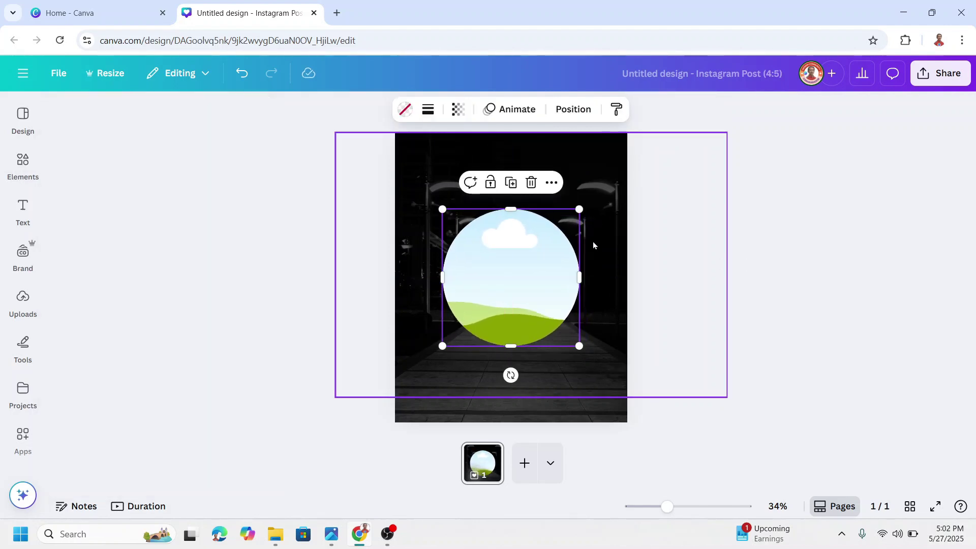
pyautogui.click(23, 161)
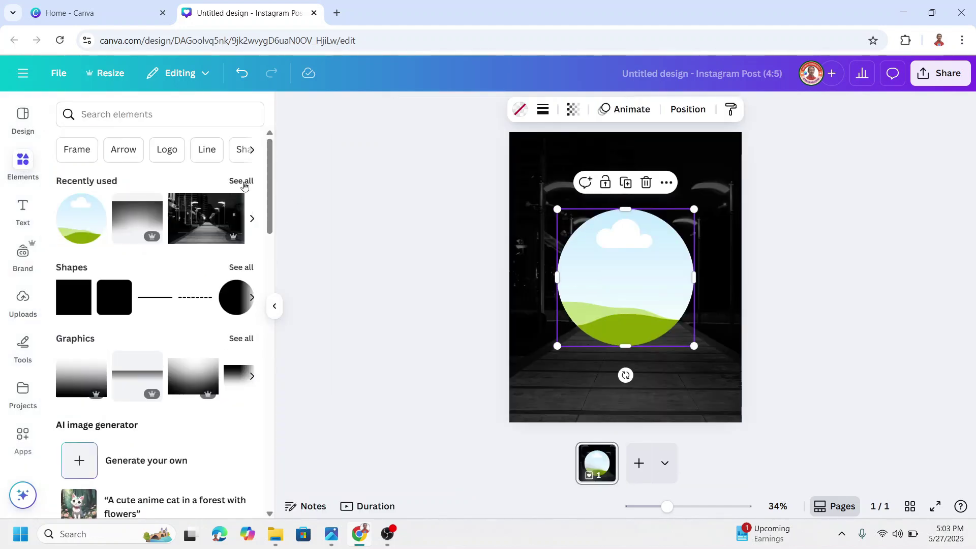
# Add 'The City of New York on a Rainy Night' photo from recently used items
pyautogui.click(241, 181)
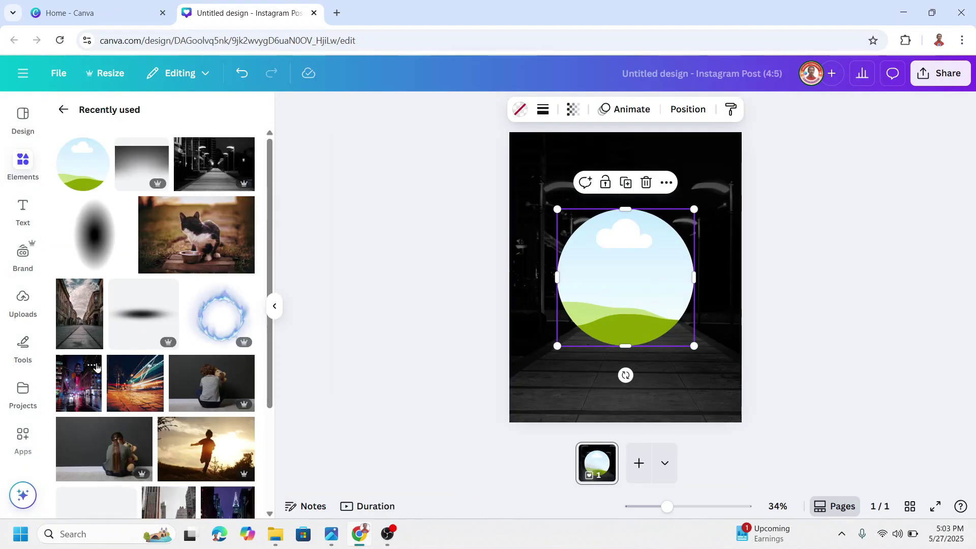
pyautogui.click(94, 368)
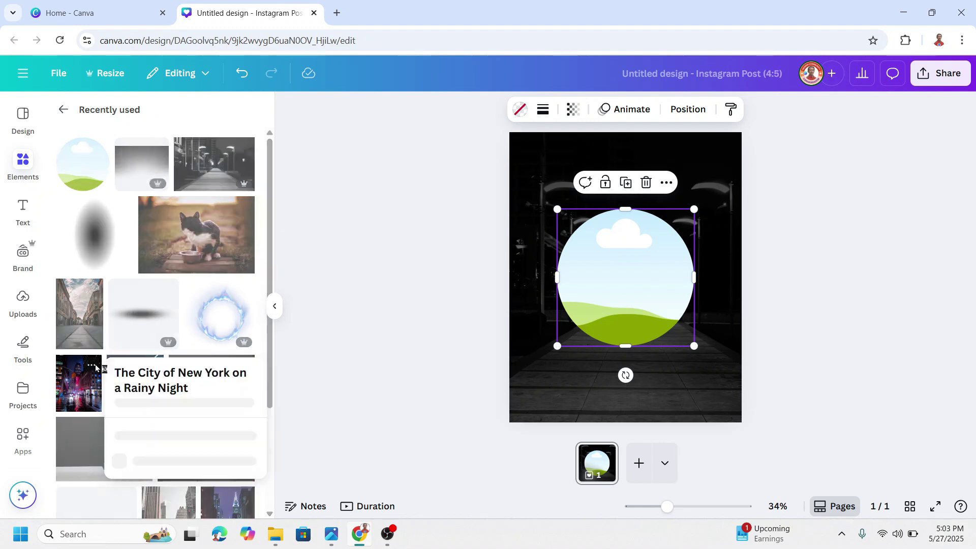
pyautogui.click(75, 394)
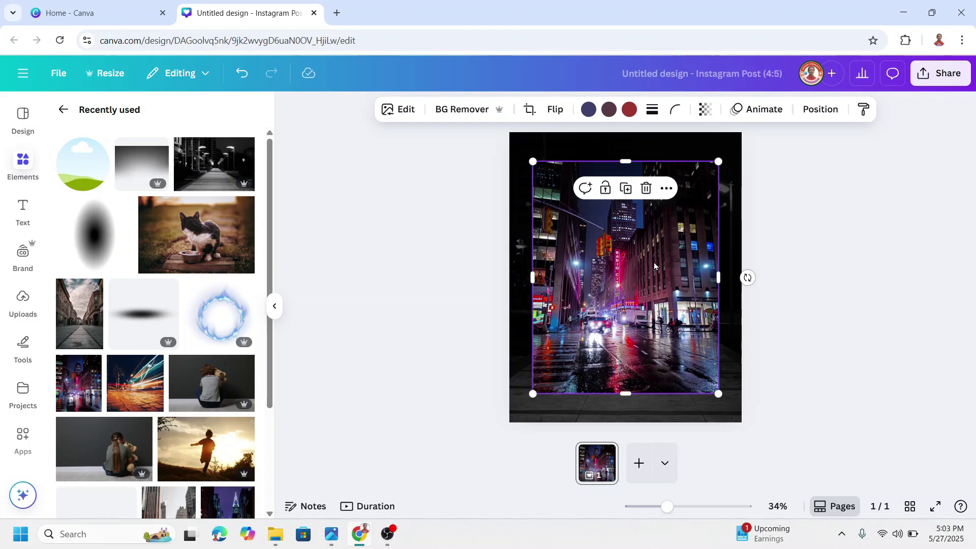
pyautogui.click(23, 442)
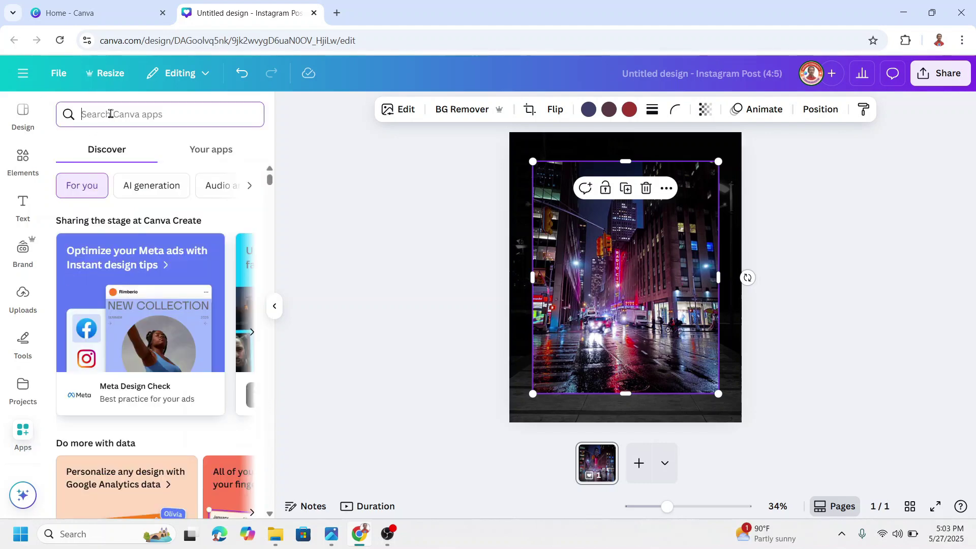
pyautogui.write('light')
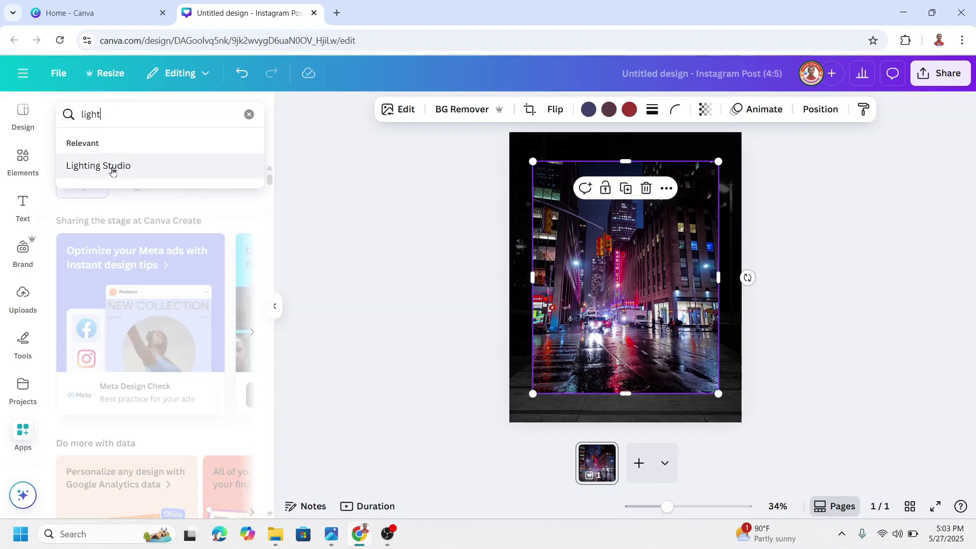
# Relight the city photo in Lighting Studio with the first blue-magenta preset
pyautogui.click(112, 167)
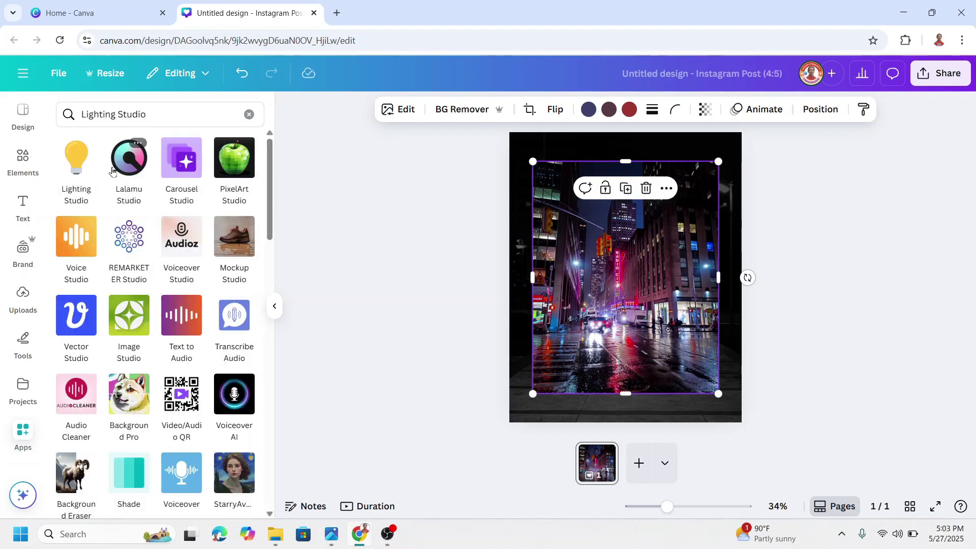
pyautogui.click(75, 165)
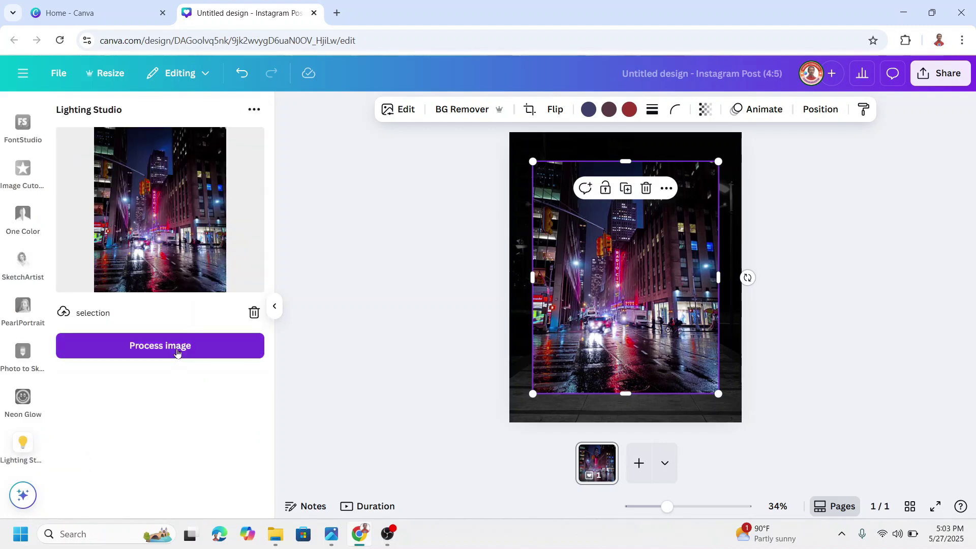
pyautogui.click(178, 353)
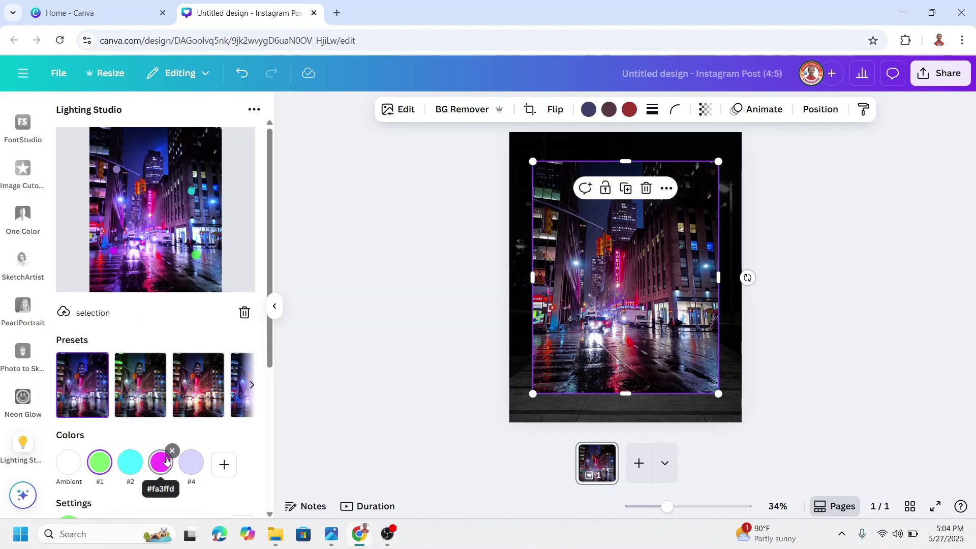
pyautogui.click(251, 388)
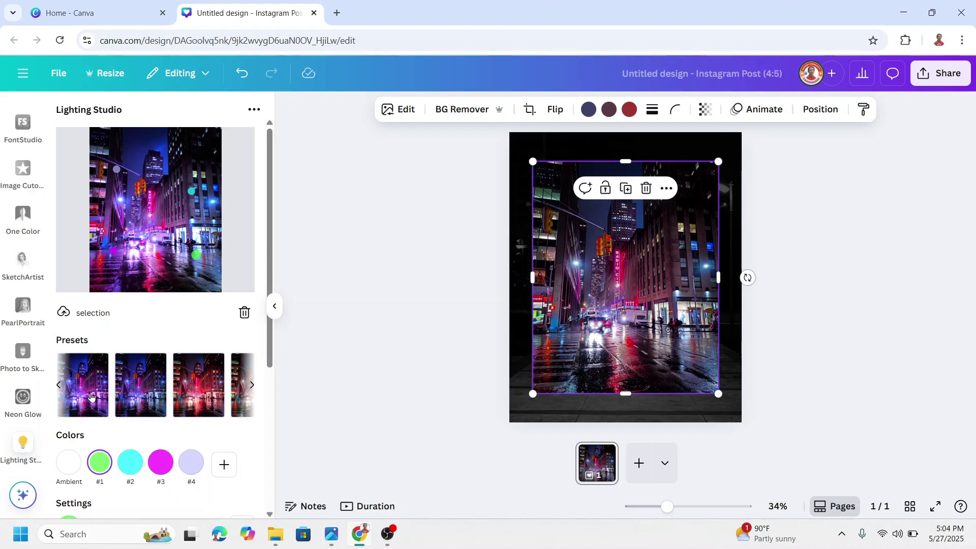
pyautogui.click(91, 395)
pyautogui.scroll(-3, 183, 397)
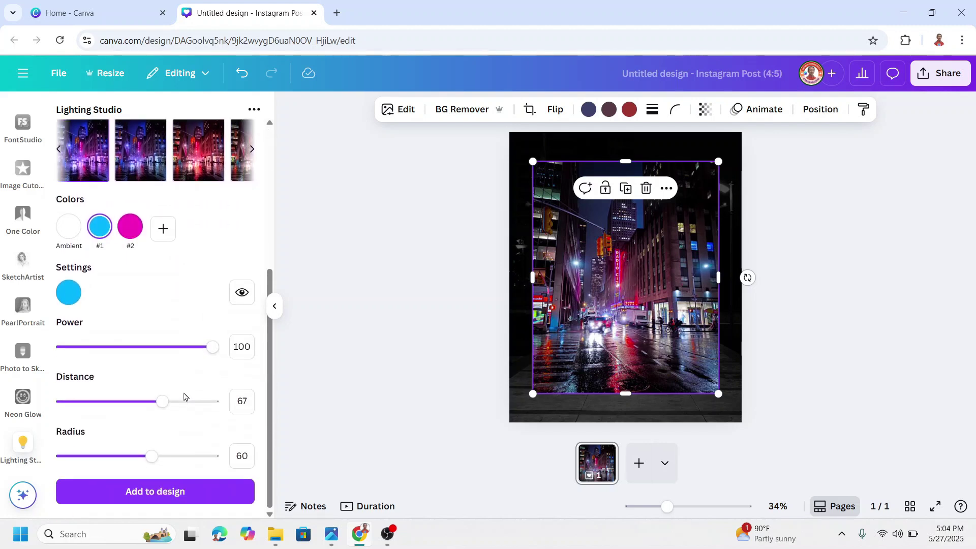
# Add the relit city image to the design and place it in the circle frame
pyautogui.click(183, 500)
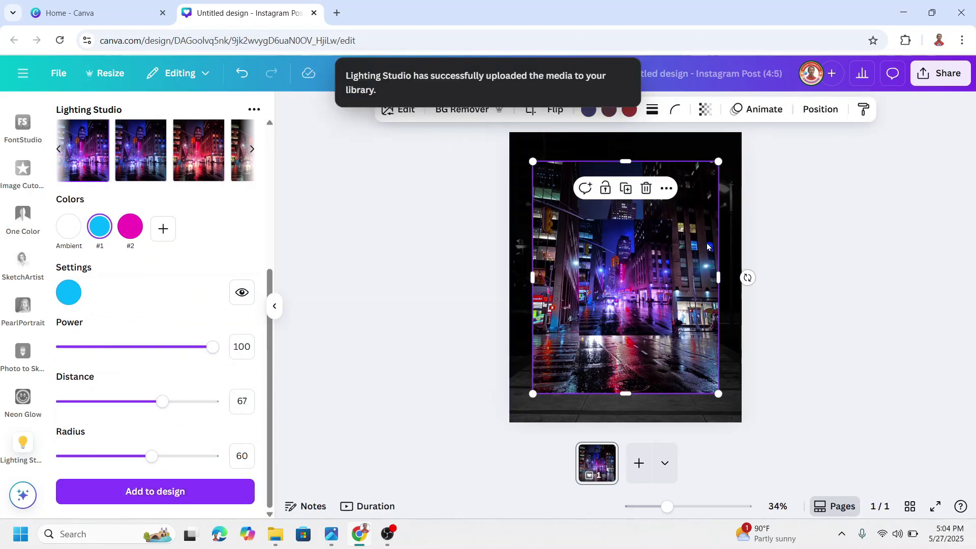
pyautogui.click(647, 188)
pyautogui.click(633, 287)
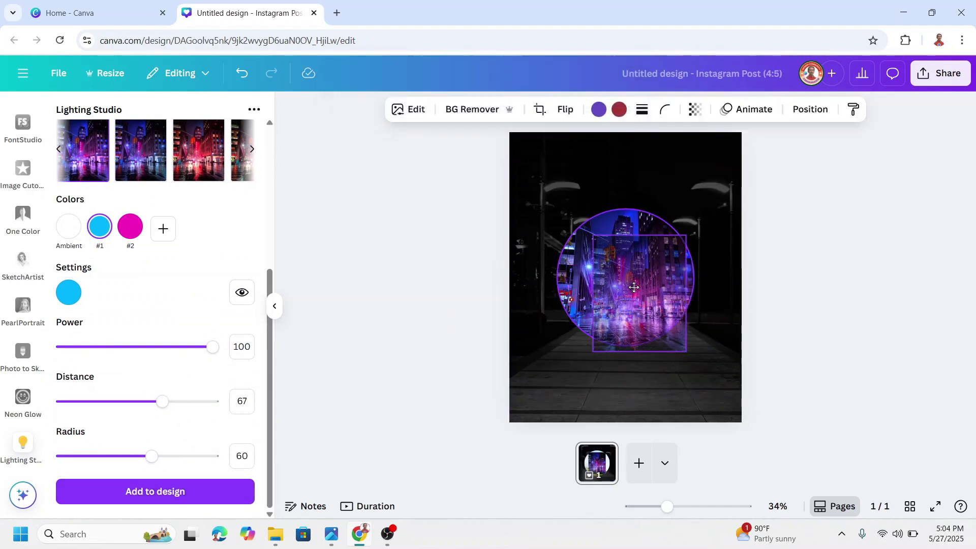
pyautogui.press('Escape')
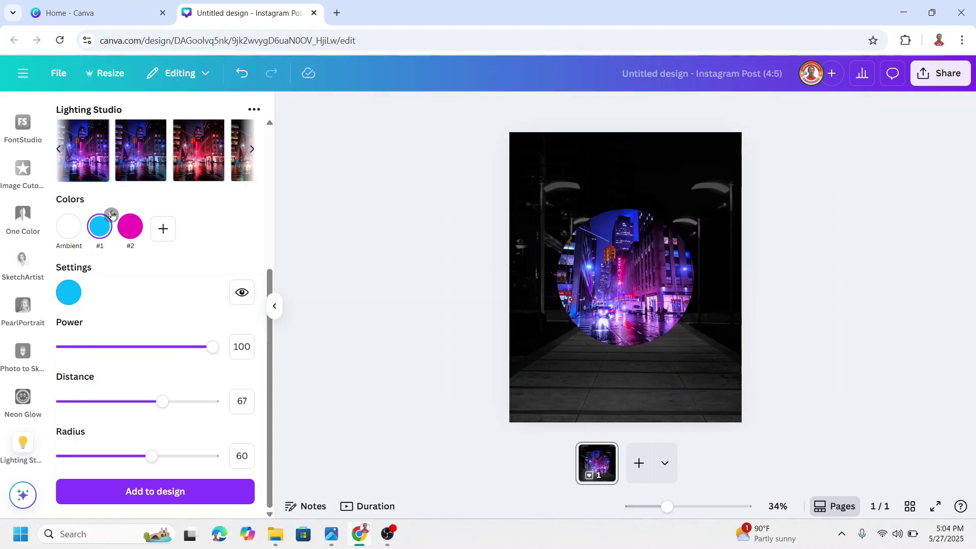
pyautogui.scroll(3, 36, 272)
pyautogui.scroll(3, 36, 272)
pyautogui.scroll(3, 31, 259)
# Insert the Blue Fire Frame graphic from recently used elements
pyautogui.click(23, 162)
pyautogui.click(245, 290)
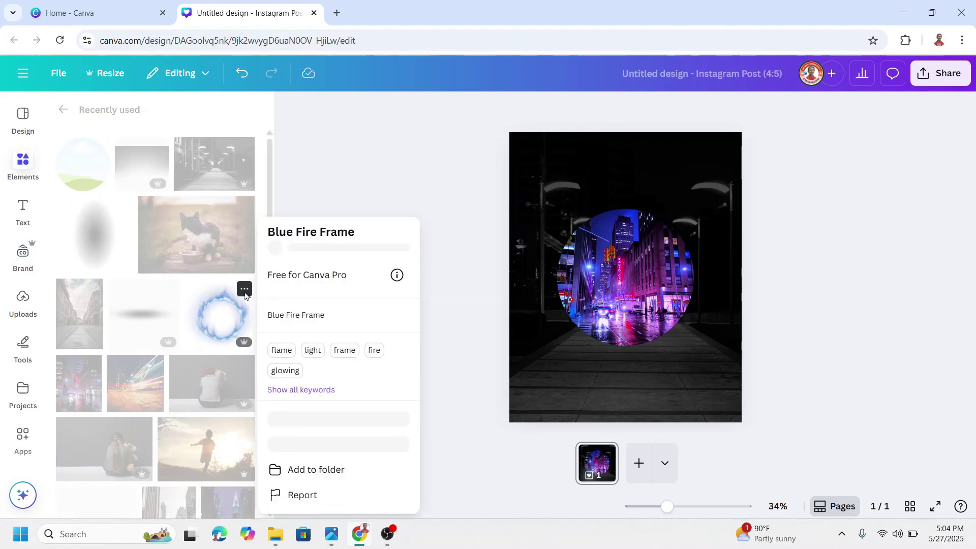
pyautogui.click(226, 324)
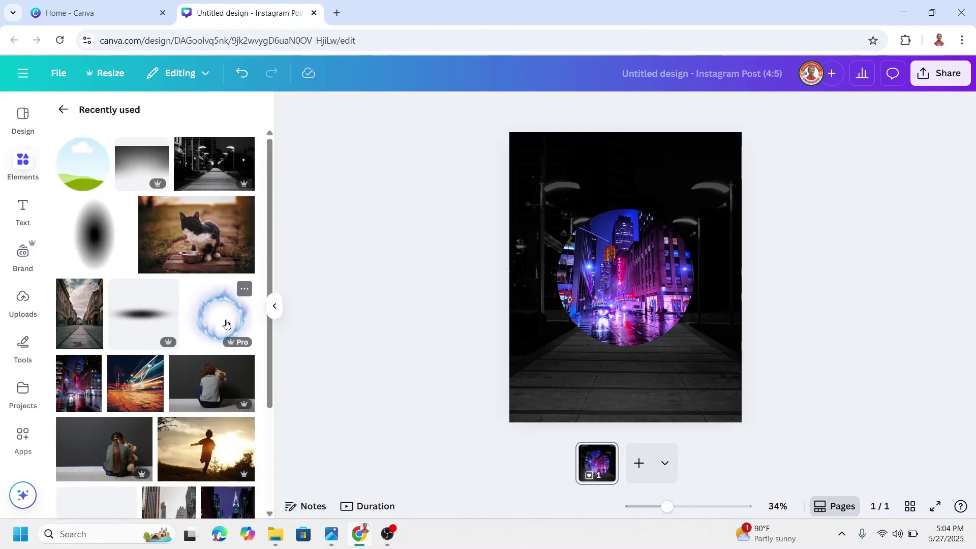
pyautogui.click(222, 319)
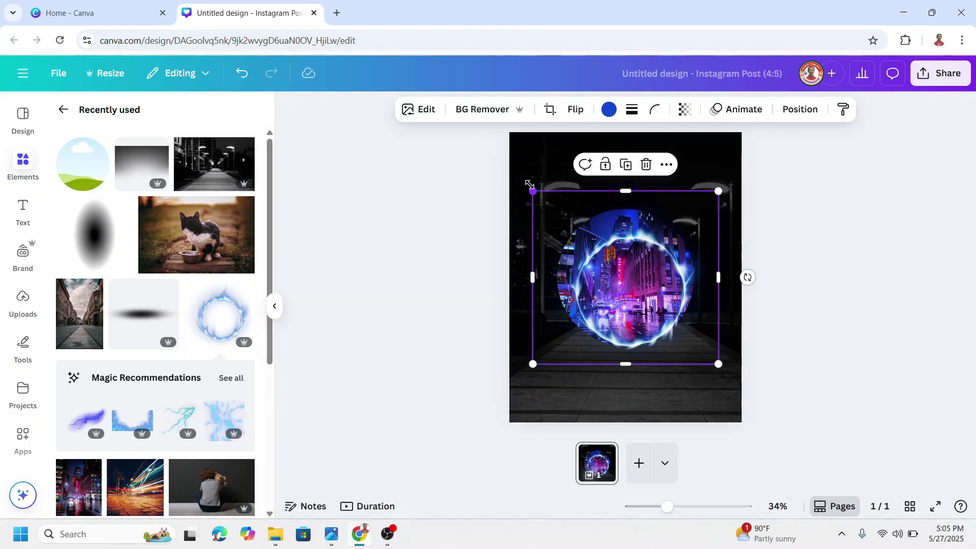
# Enlarge the fire ring from both corners and centre it over the city circle
pyautogui.moveTo(532, 191); pyautogui.dragTo(503, 162)
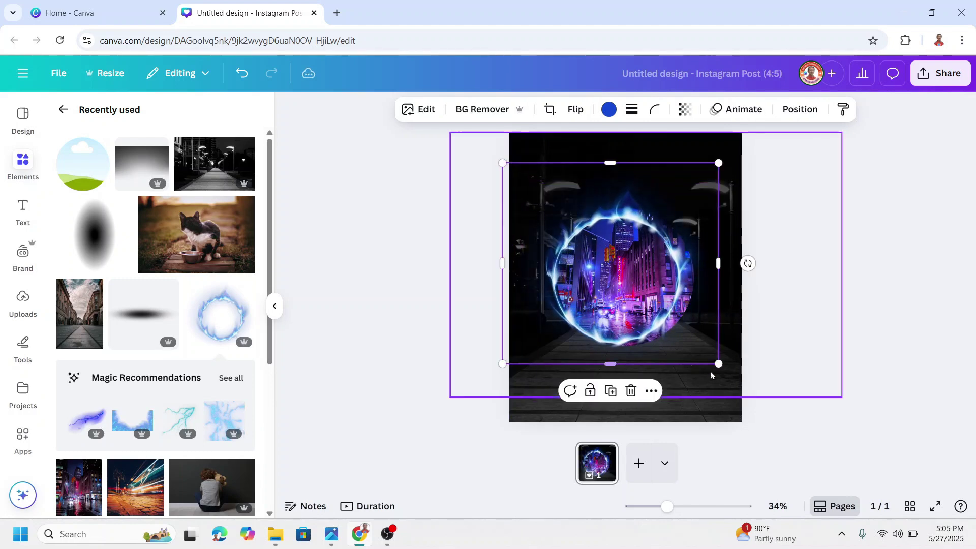
pyautogui.moveTo(717, 364); pyautogui.dragTo(733, 379)
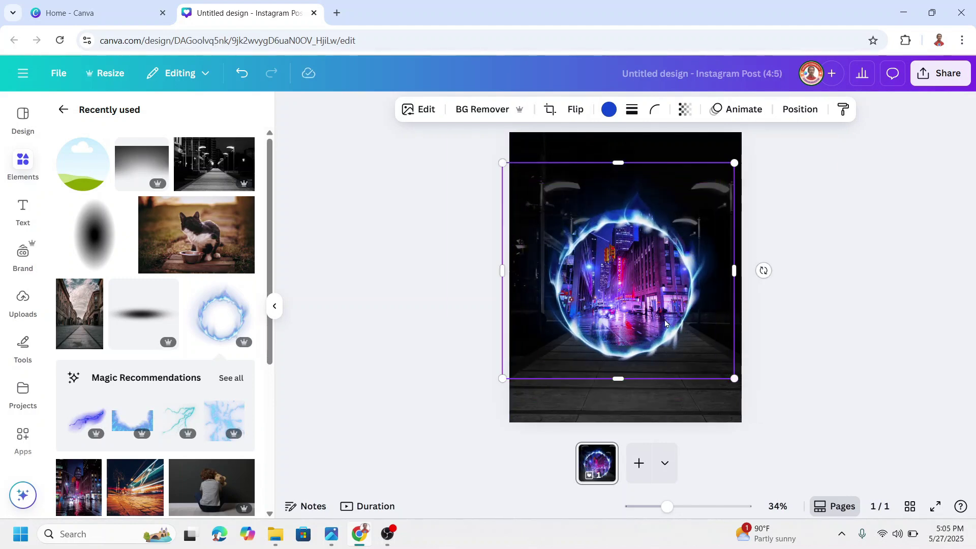
pyautogui.moveTo(668, 324); pyautogui.dragTo(664, 309)
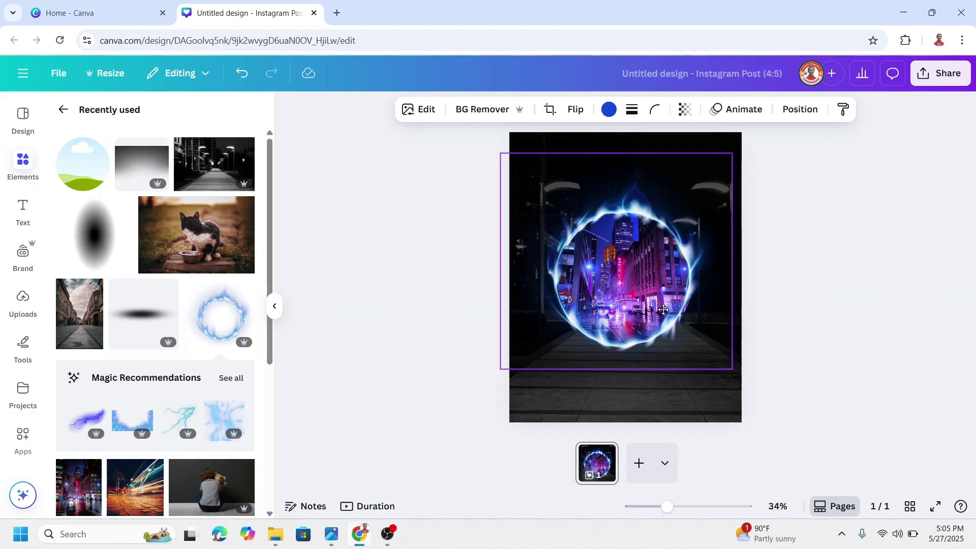
pyautogui.moveTo(663, 310); pyautogui.dragTo(665, 307)
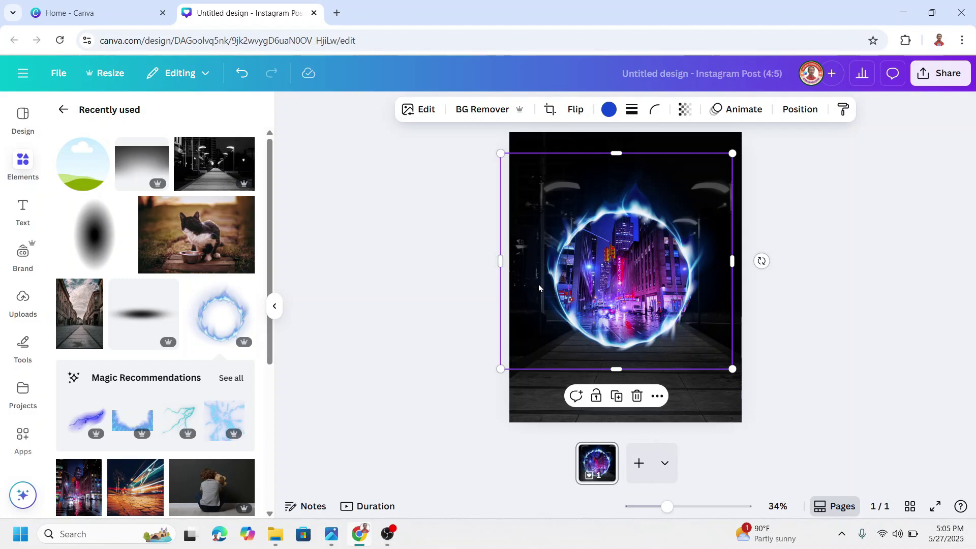
# Open the Image Blender app and choose the Linear blend style
pyautogui.click(28, 435)
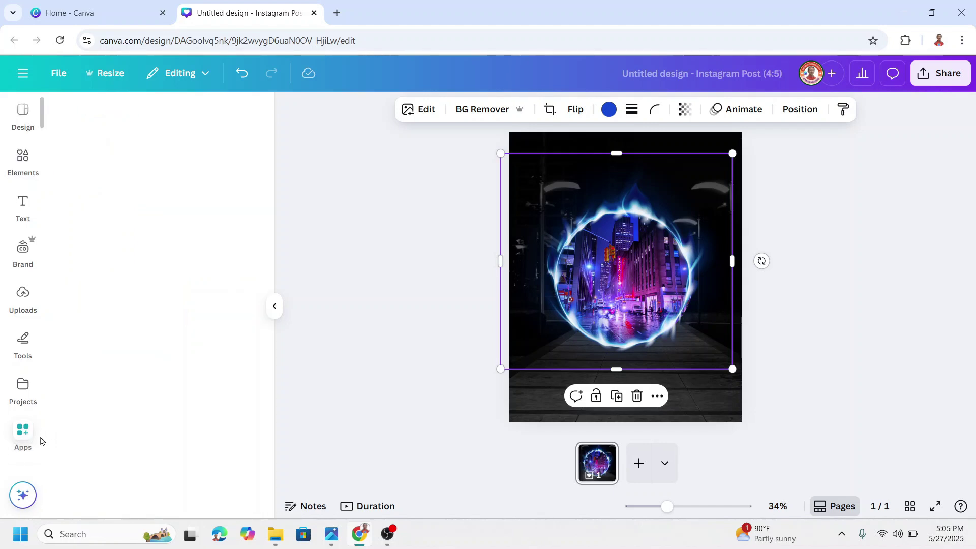
pyautogui.click(144, 114)
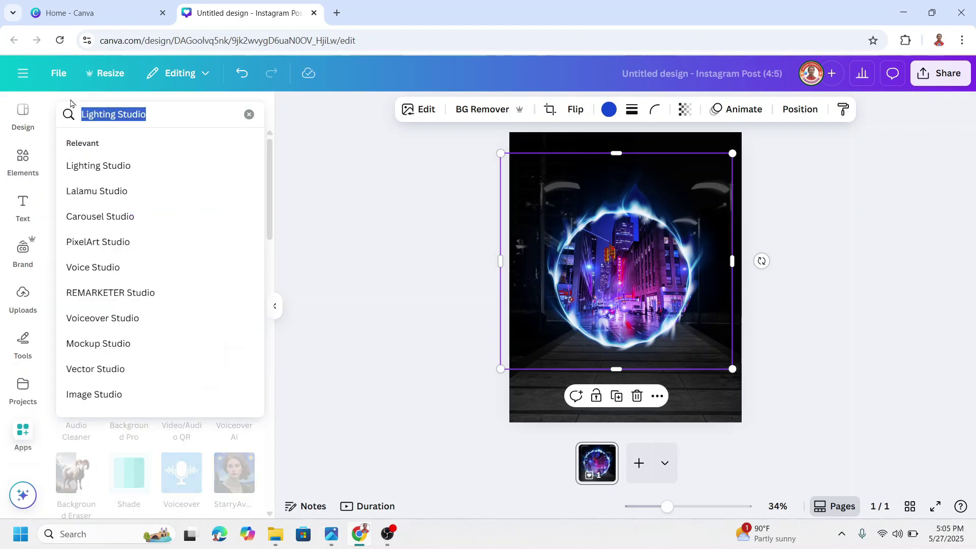
pyautogui.write('blender')
pyautogui.press('Return')
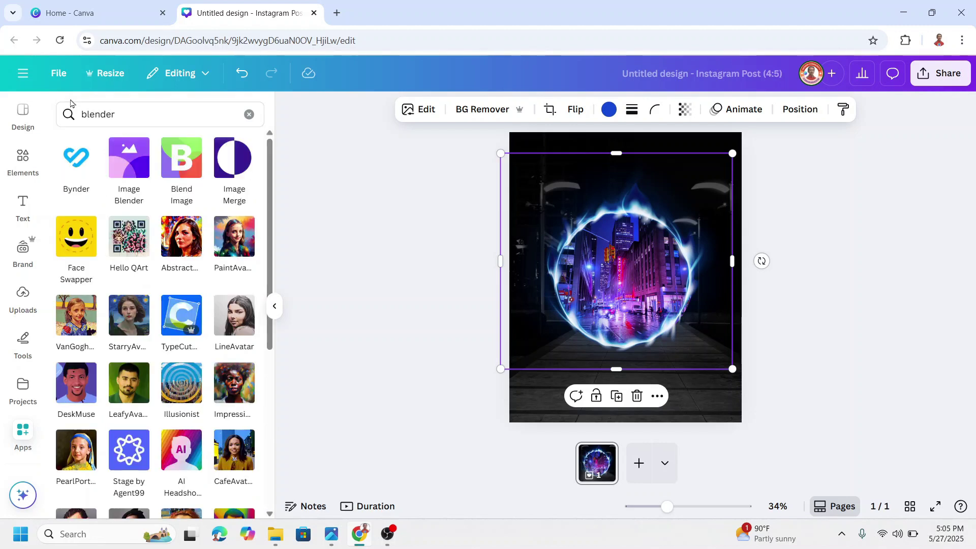
pyautogui.click(134, 174)
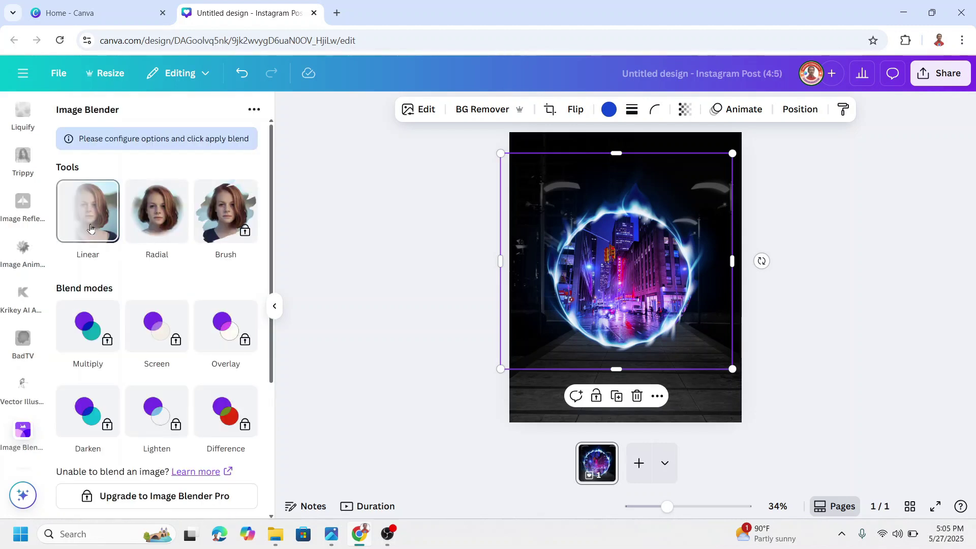
pyautogui.click(93, 225)
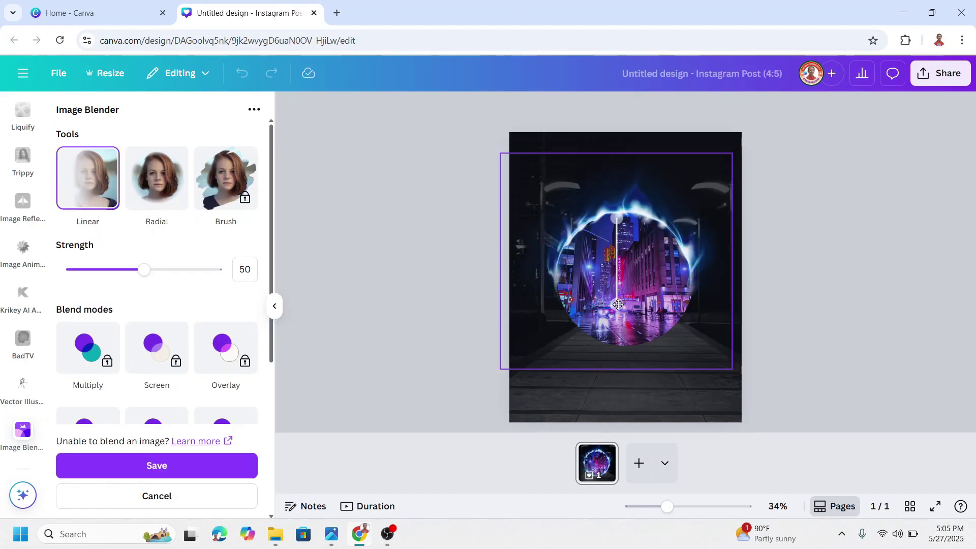
# Drag the blend gradient down toward the ring's bottom and save the blend
pyautogui.moveTo(618, 305); pyautogui.dragTo(621, 341)
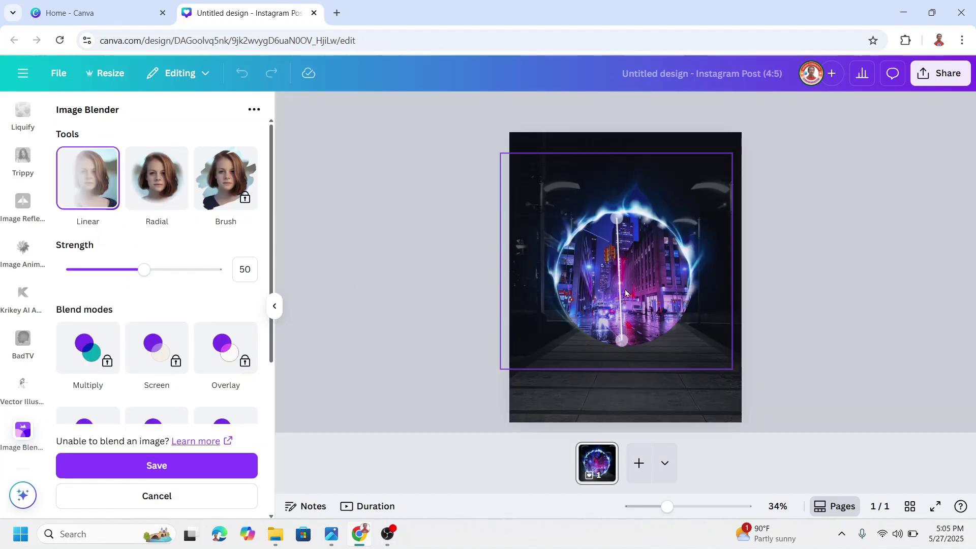
pyautogui.moveTo(614, 219); pyautogui.dragTo(615, 317)
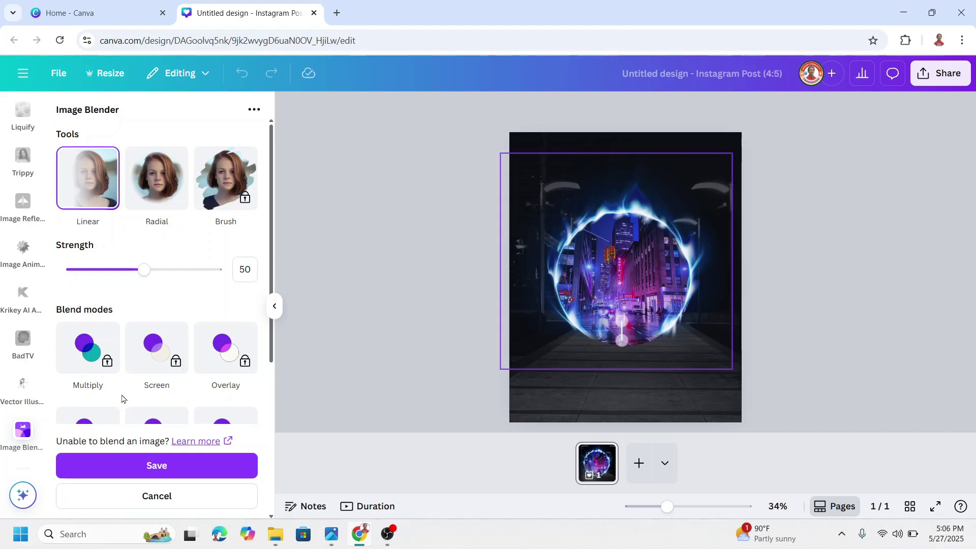
pyautogui.click(183, 469)
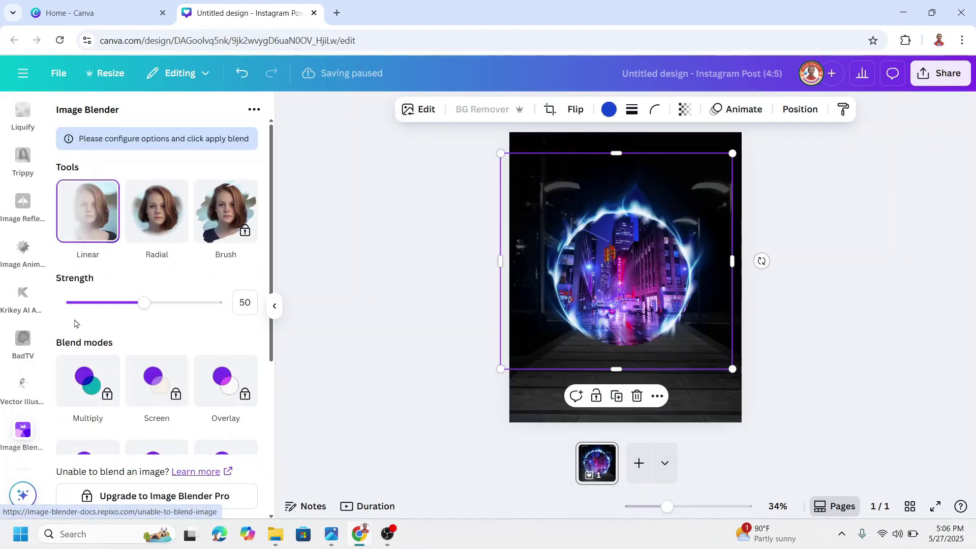
pyautogui.scroll(3, 35, 305)
pyautogui.scroll(3, 36, 305)
pyautogui.scroll(3, 35, 309)
pyautogui.scroll(5, 35, 308)
pyautogui.scroll(3, 35, 308)
# Search Elements for 'shadow' and insert the Black Shadow Line graphic
pyautogui.click(24, 162)
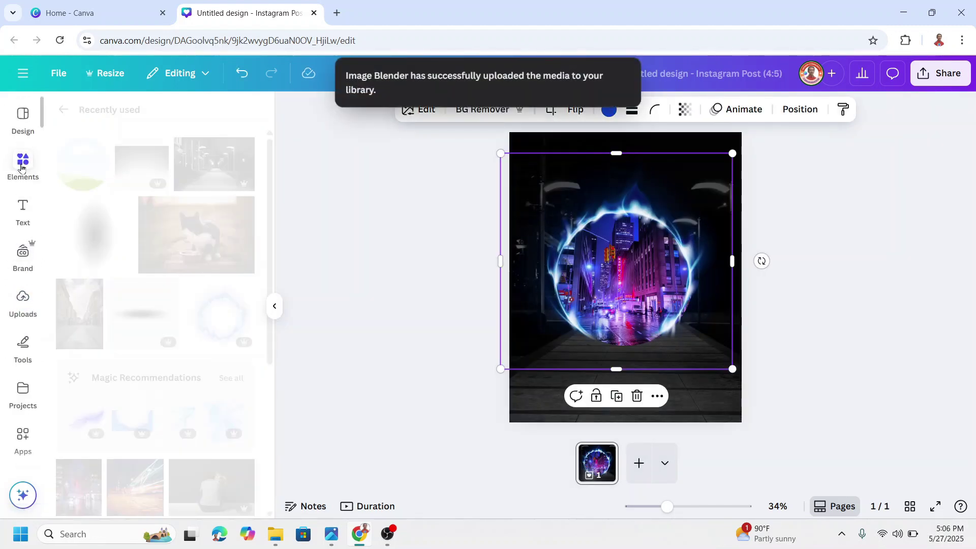
pyautogui.click(64, 111)
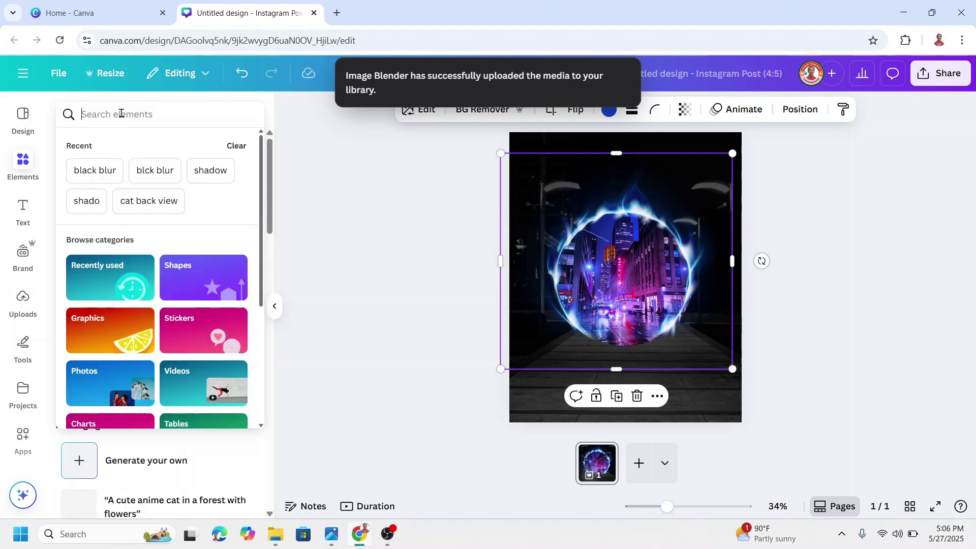
pyautogui.click(121, 114)
pyautogui.write('shad')
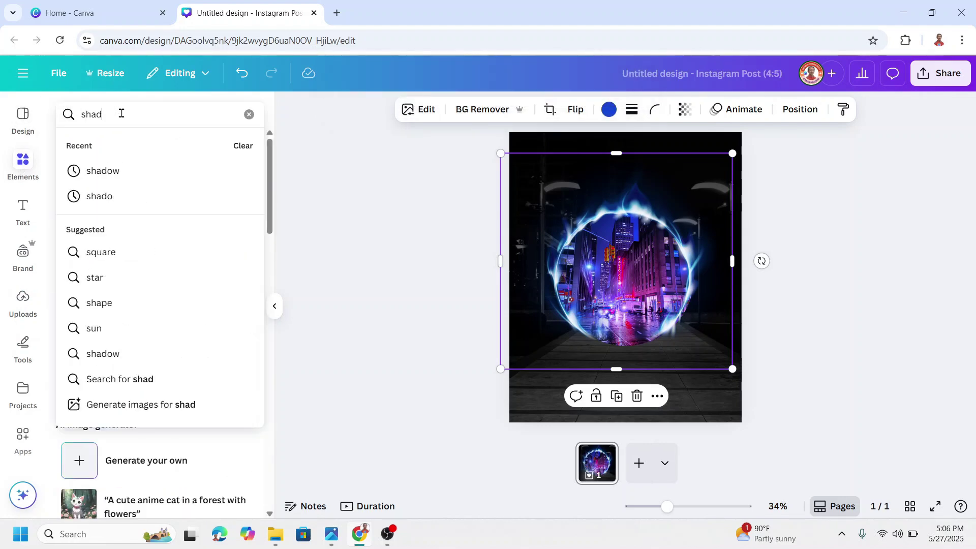
pyautogui.write('ow')
pyautogui.press('Return')
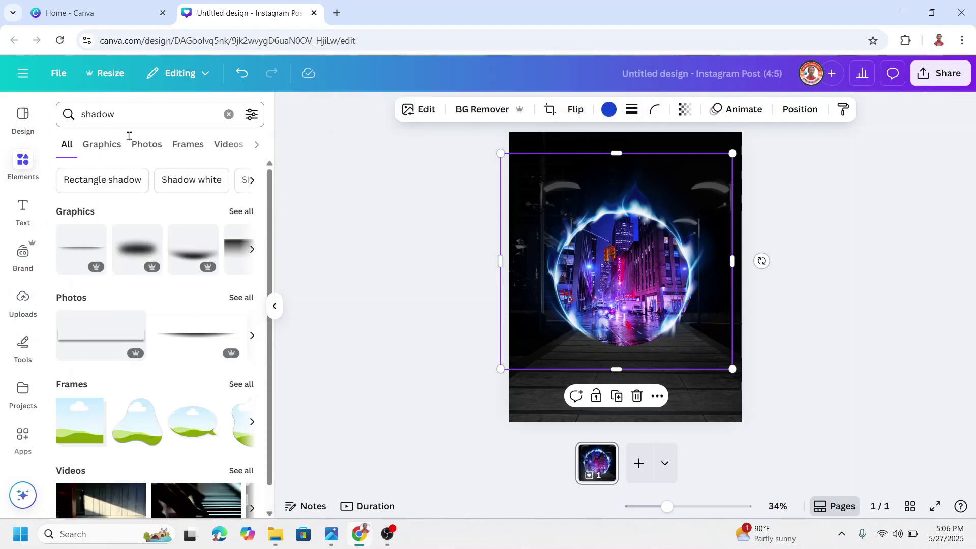
pyautogui.click(241, 211)
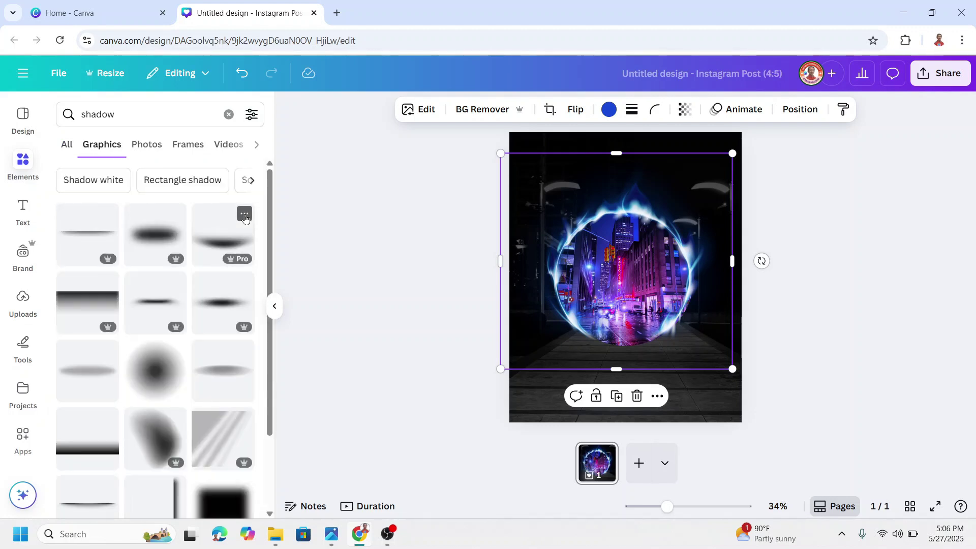
pyautogui.click(244, 282)
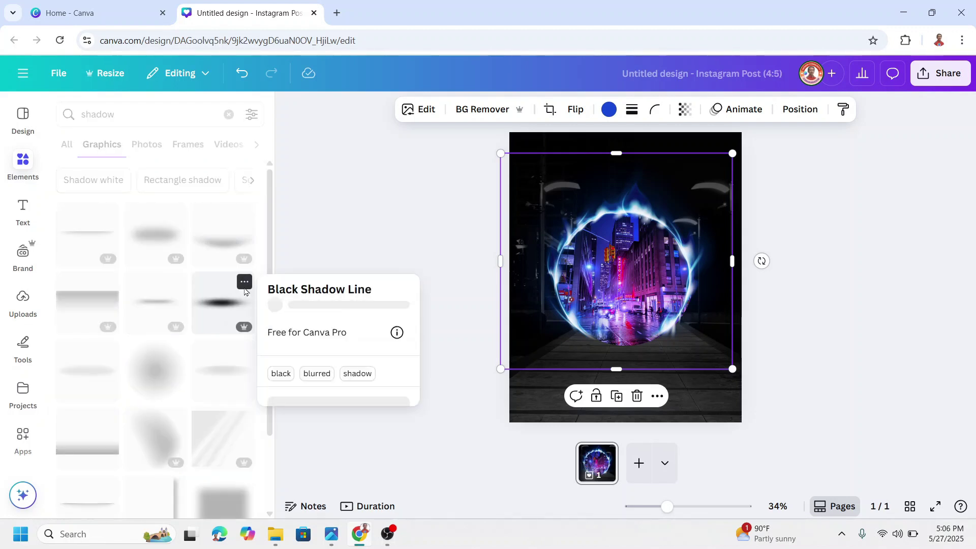
pyautogui.click(227, 310)
pyautogui.click(223, 307)
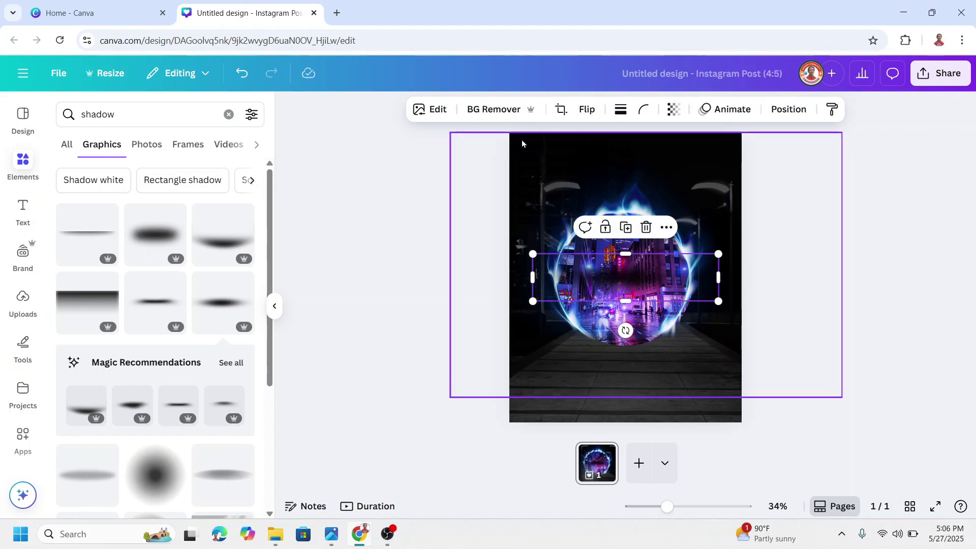
# Apply a custom Duotone to the shadow graphic with #2492EB highlights
pyautogui.click(431, 109)
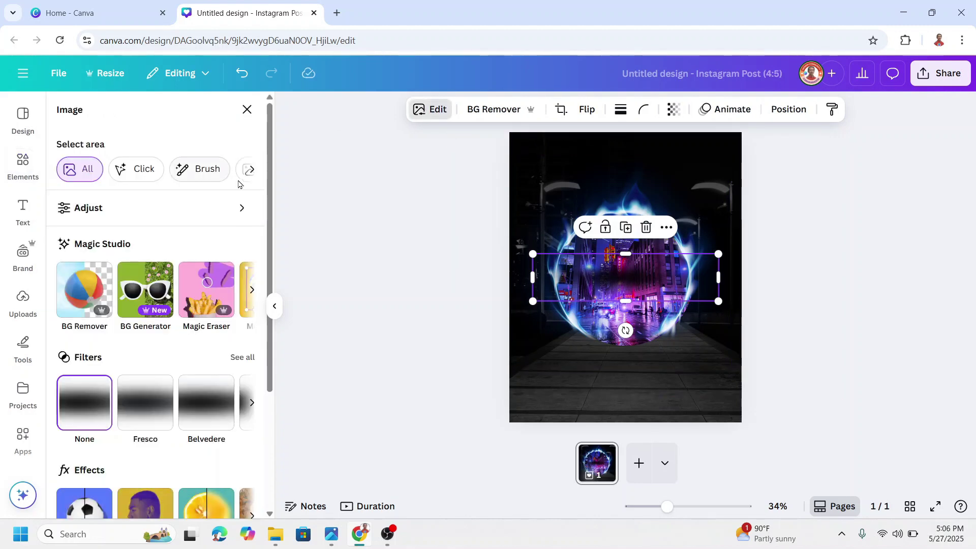
pyautogui.scroll(-3, 157, 373)
pyautogui.click(145, 397)
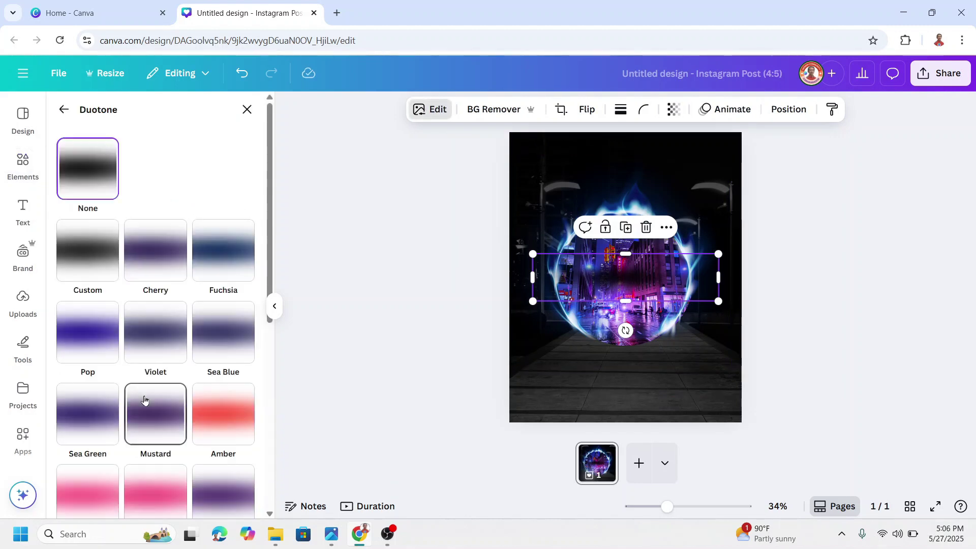
pyautogui.click(102, 265)
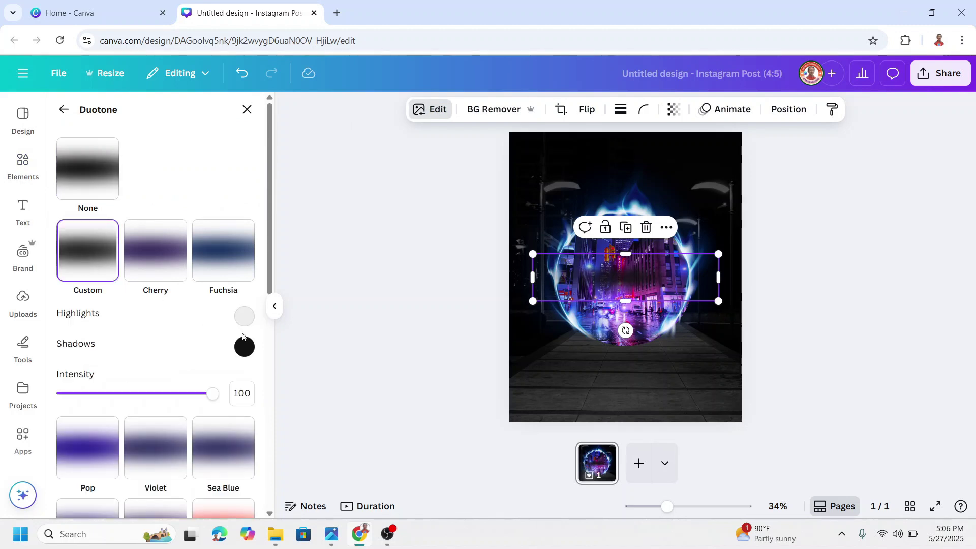
pyautogui.click(246, 317)
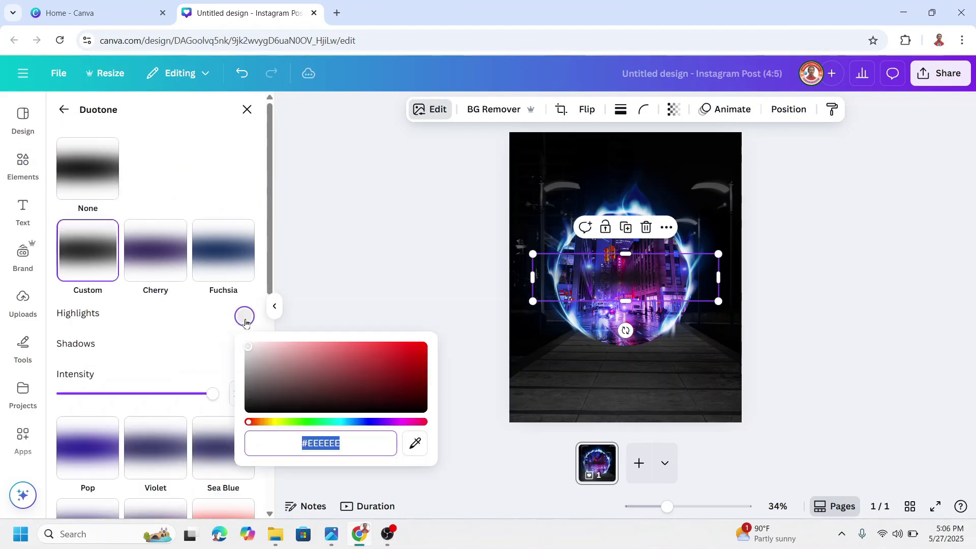
pyautogui.click(350, 423)
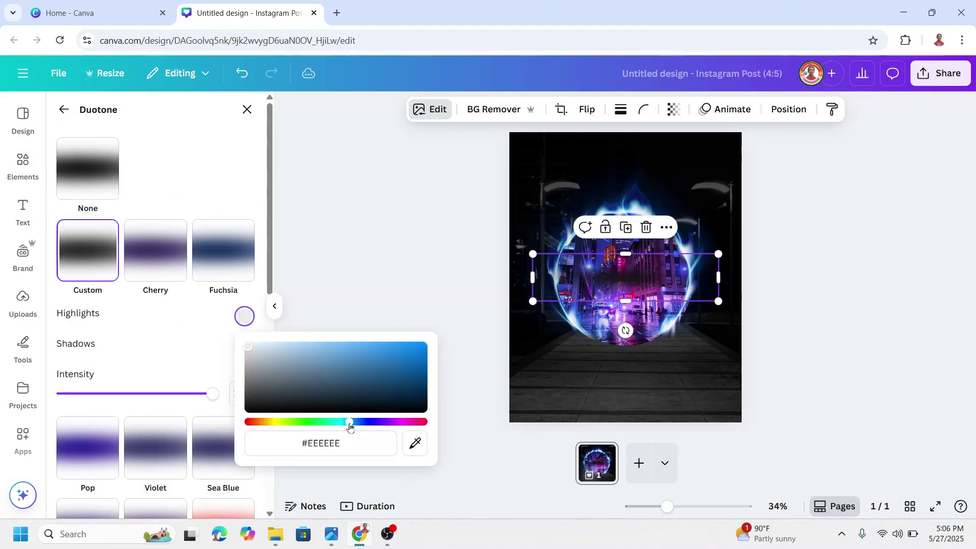
pyautogui.click(399, 347)
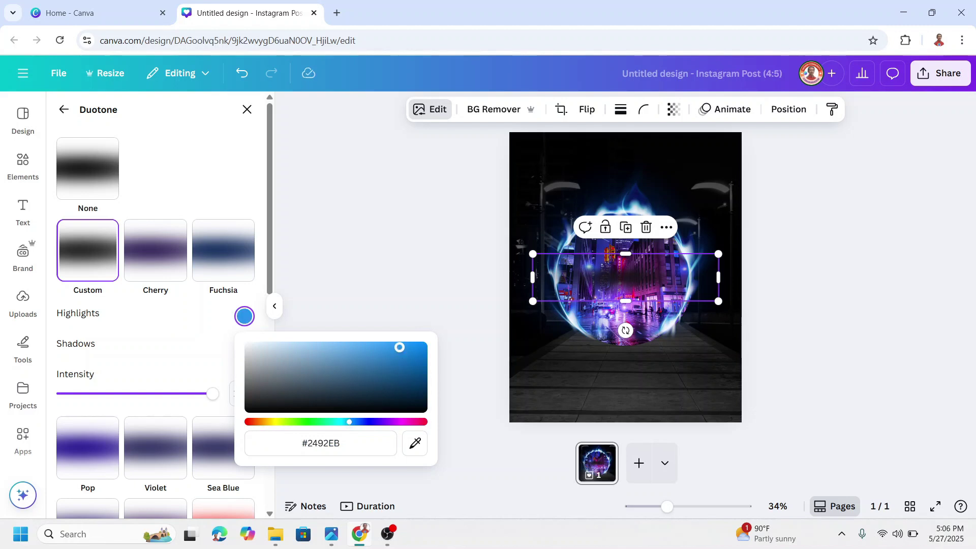
# Set the duotone shadows to the same #2492EB blue with the eyedropper
pyautogui.click(152, 341)
pyautogui.click(244, 347)
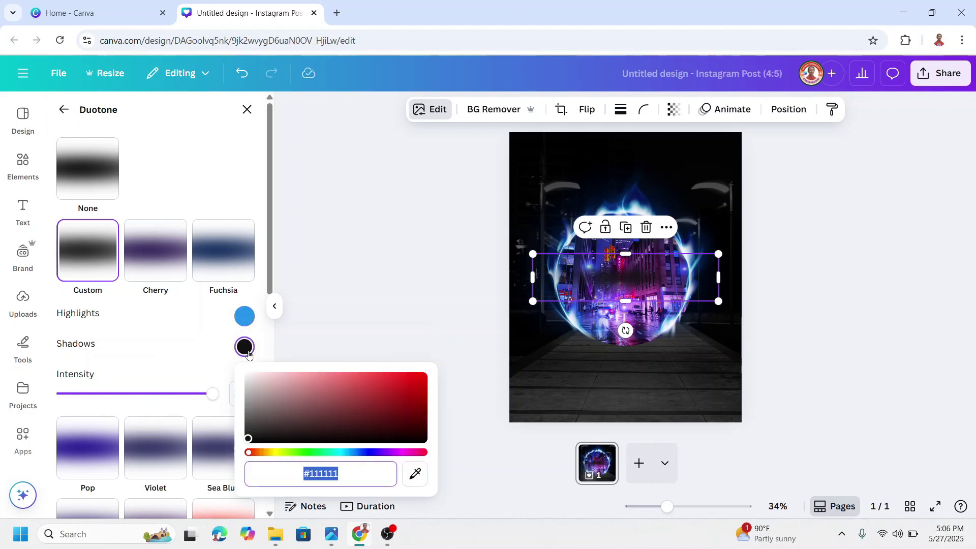
pyautogui.click(414, 471)
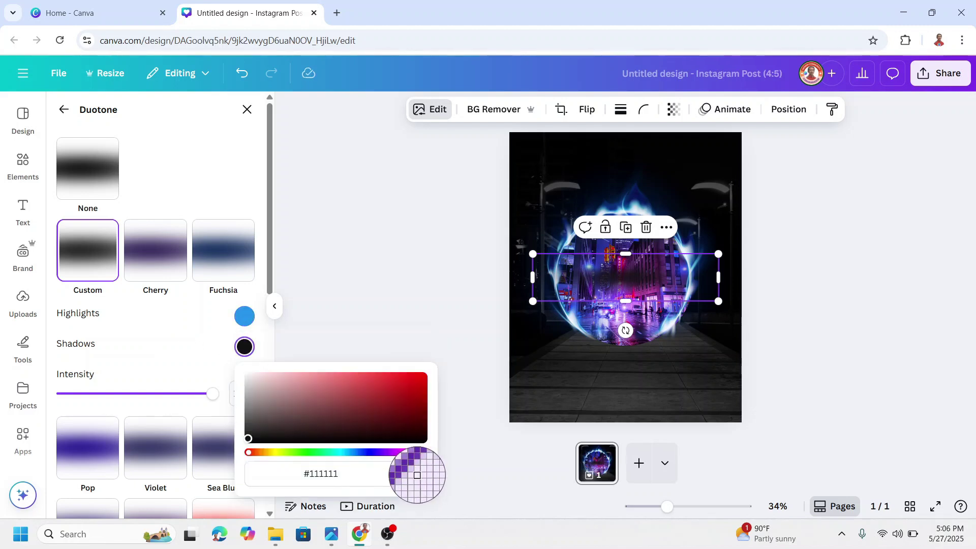
pyautogui.click(246, 316)
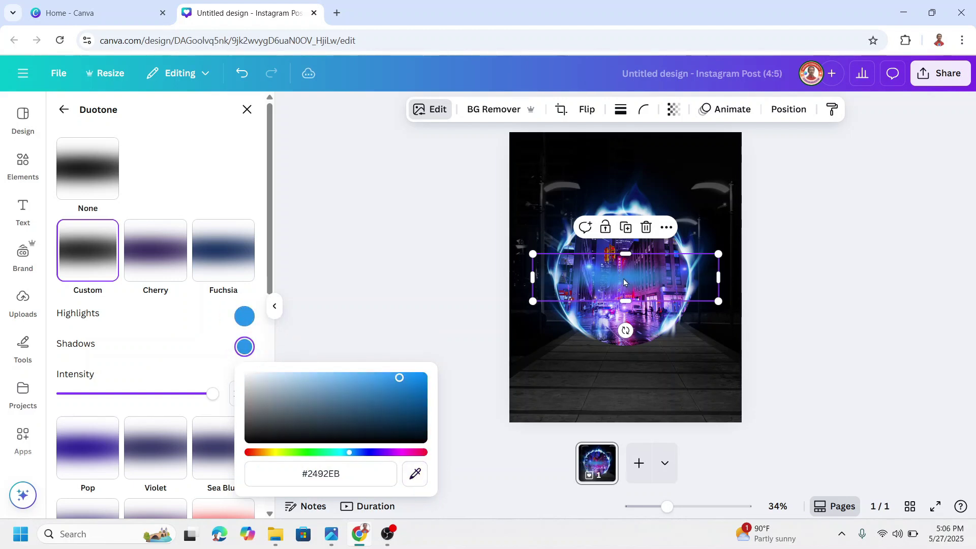
# Move the blue glow down onto the walkway beneath the ring and shrink it slightly
pyautogui.moveTo(624, 282); pyautogui.dragTo(631, 349)
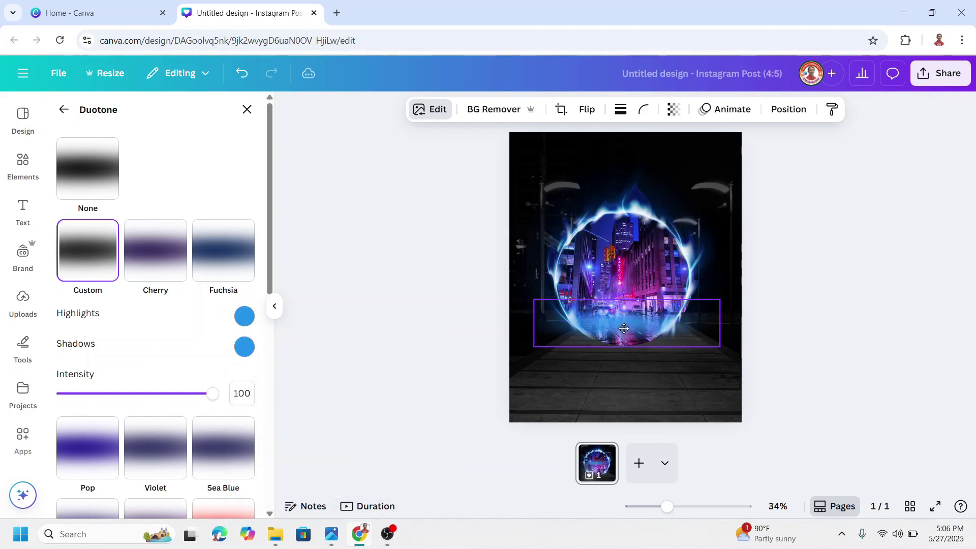
pyautogui.moveTo(717, 368); pyautogui.dragTo(645, 344)
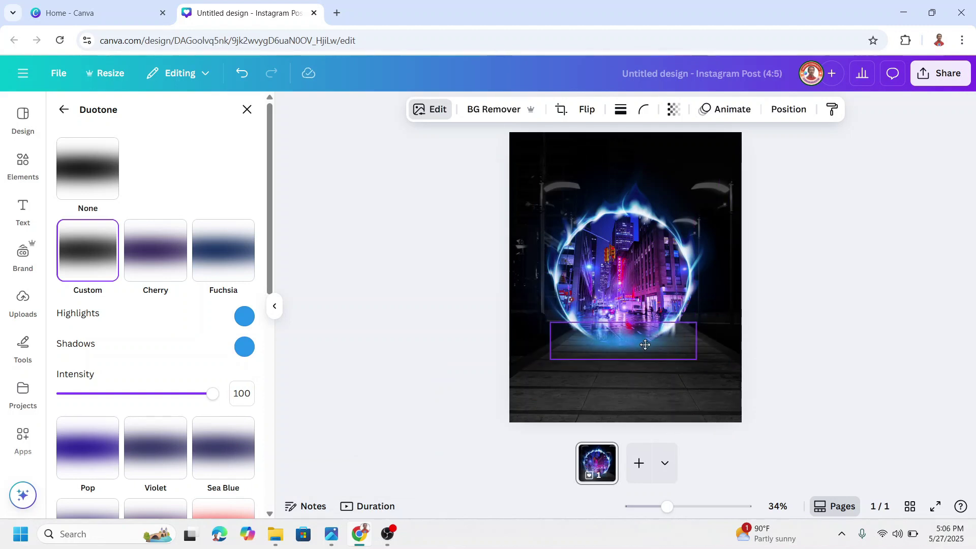
pyautogui.moveTo(646, 345); pyautogui.dragTo(645, 345)
# Add a wider, taller copy of the glow at 43% transparency further down the walkway
pyautogui.click(626, 297)
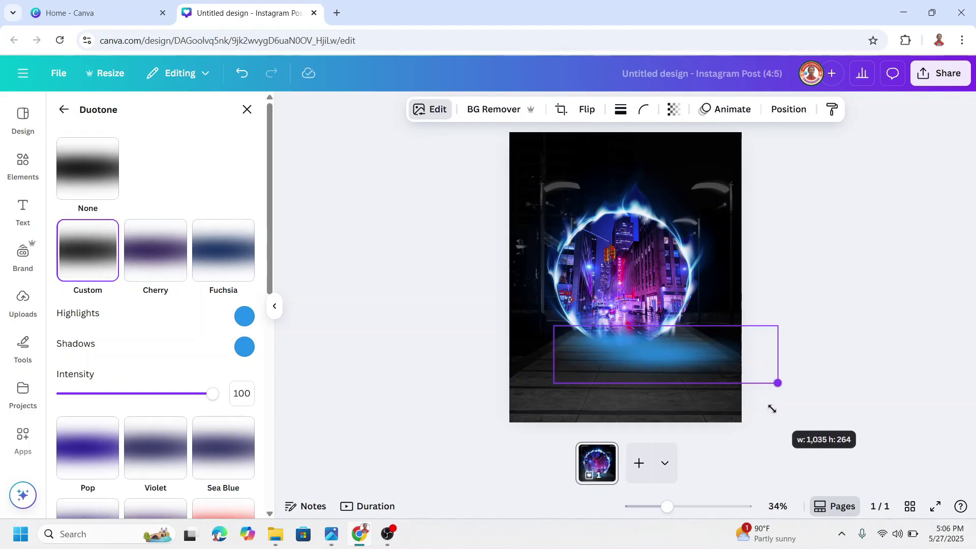
pyautogui.moveTo(699, 362)
pyautogui.mouseDown()
pyautogui.moveTo(776, 384)
pyautogui.moveTo(665, 355)
pyautogui.mouseUp()
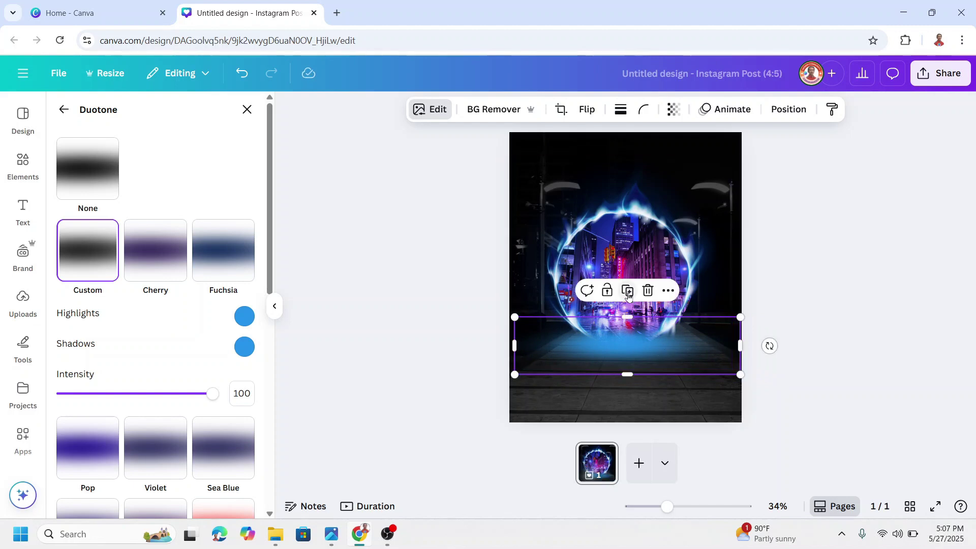
pyautogui.moveTo(665, 356); pyautogui.dragTo(630, 353)
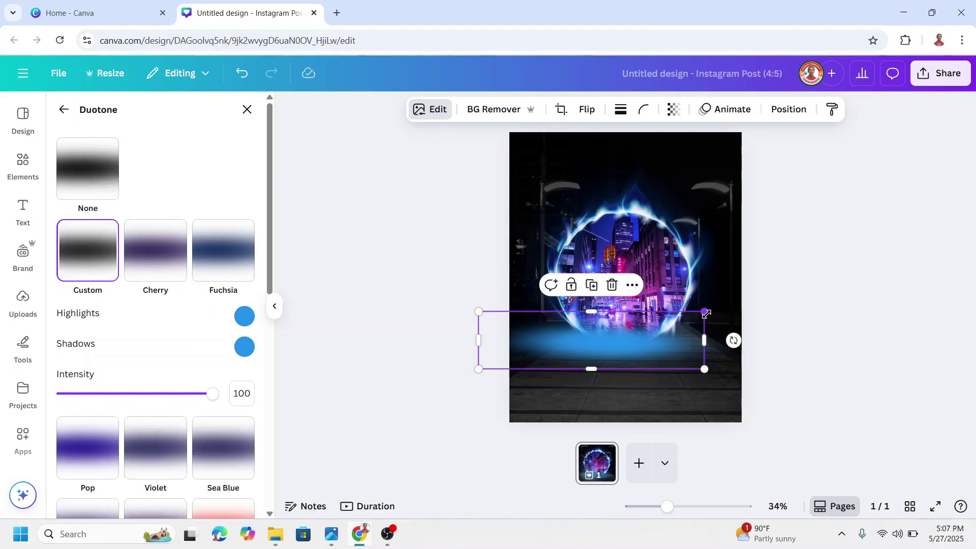
pyautogui.moveTo(705, 313); pyautogui.dragTo(854, 273)
pyautogui.click(674, 109)
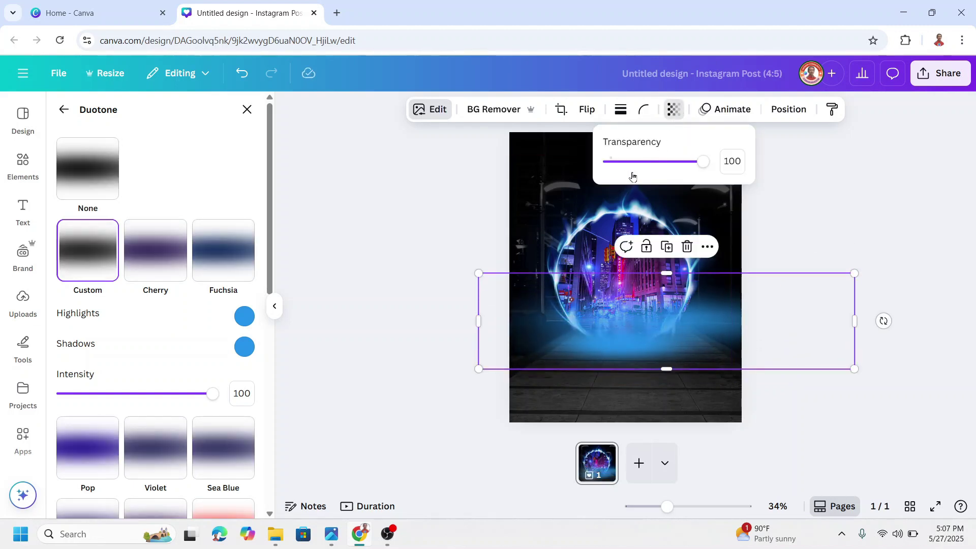
pyautogui.click(646, 163)
pyautogui.moveTo(640, 322)
pyautogui.mouseDown()
pyautogui.moveTo(628, 366)
pyautogui.moveTo(619, 359)
pyautogui.mouseUp()
# Select all design elements and scale them up together from a corner
pyautogui.press('Escape')
pyautogui.click(833, 257)
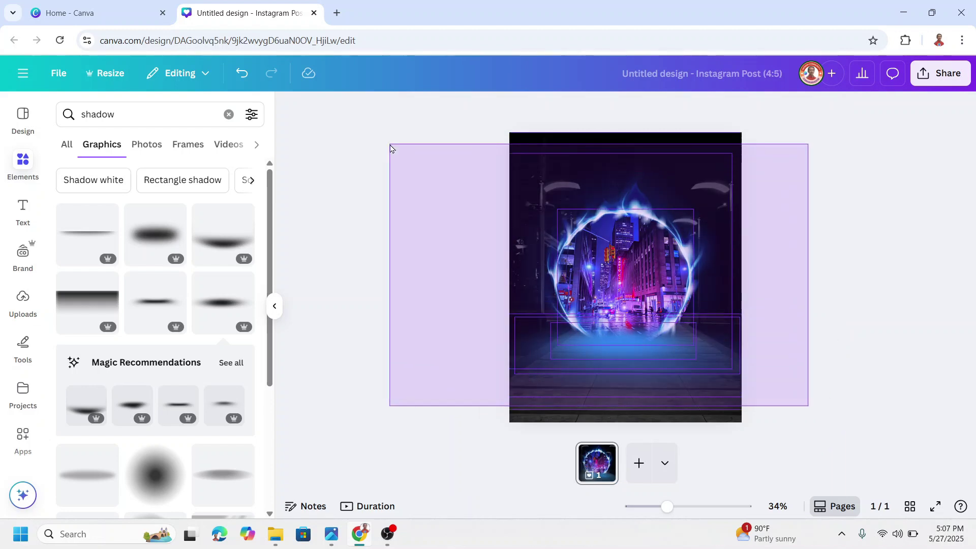
pyautogui.moveTo(810, 411); pyautogui.dragTo(390, 146)
pyautogui.moveTo(843, 133); pyautogui.dragTo(865, 110)
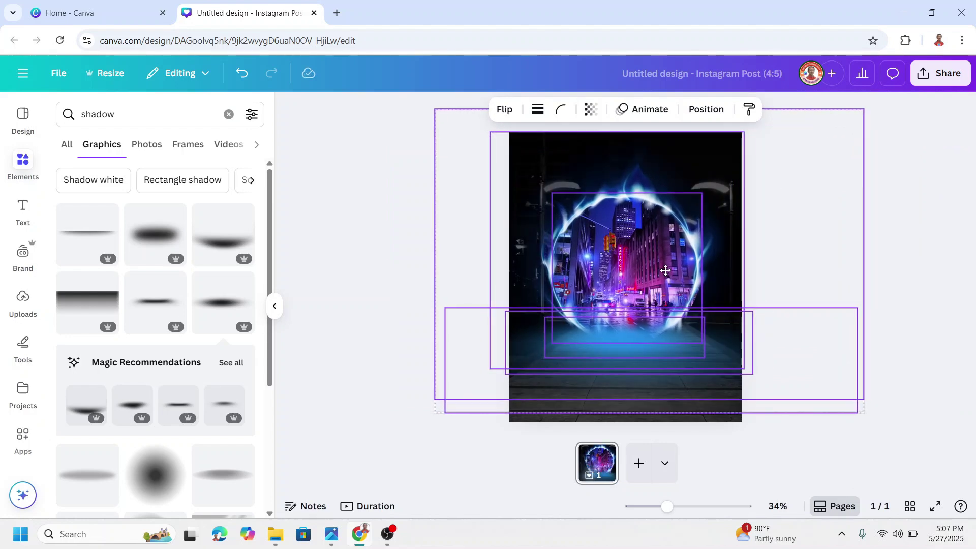
pyautogui.click(920, 224)
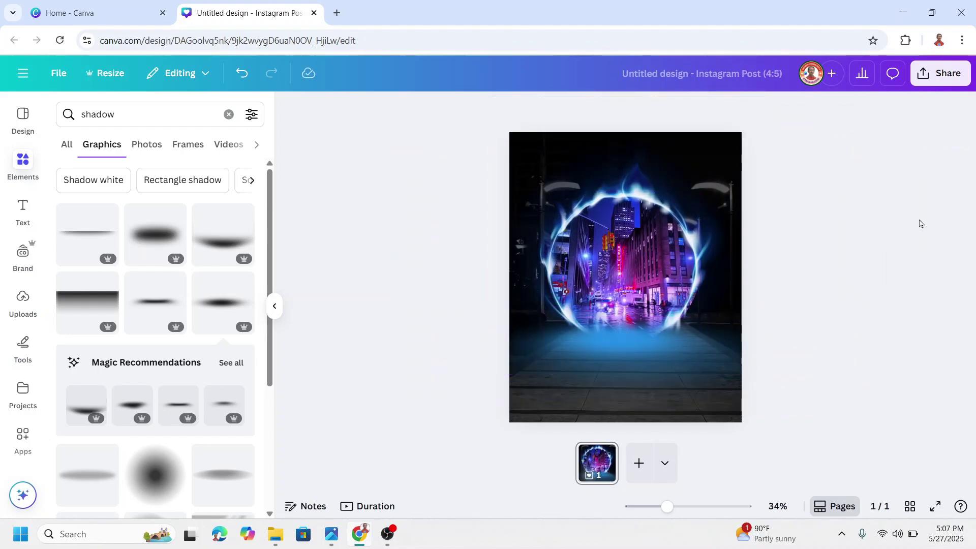
# Search Photos for 'cat back view' and insert the black-and-white cat-at-bowl photo
pyautogui.moveTo(850, 387); pyautogui.dragTo(382, 170)
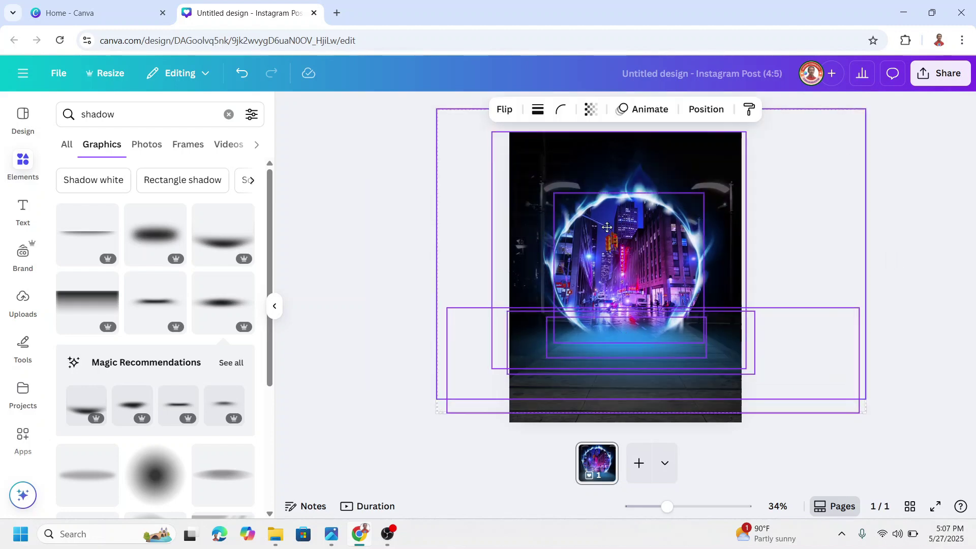
pyautogui.click(145, 114)
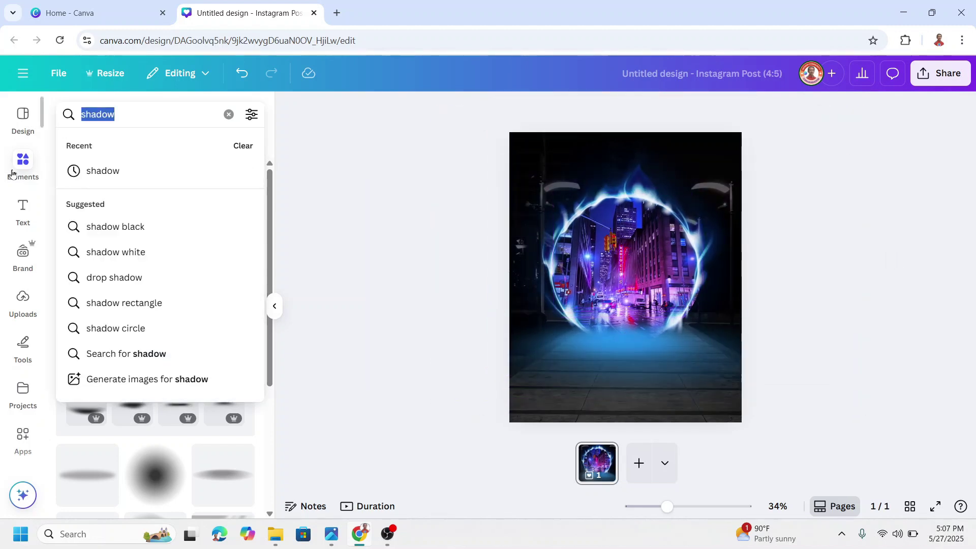
pyautogui.click(56, 119)
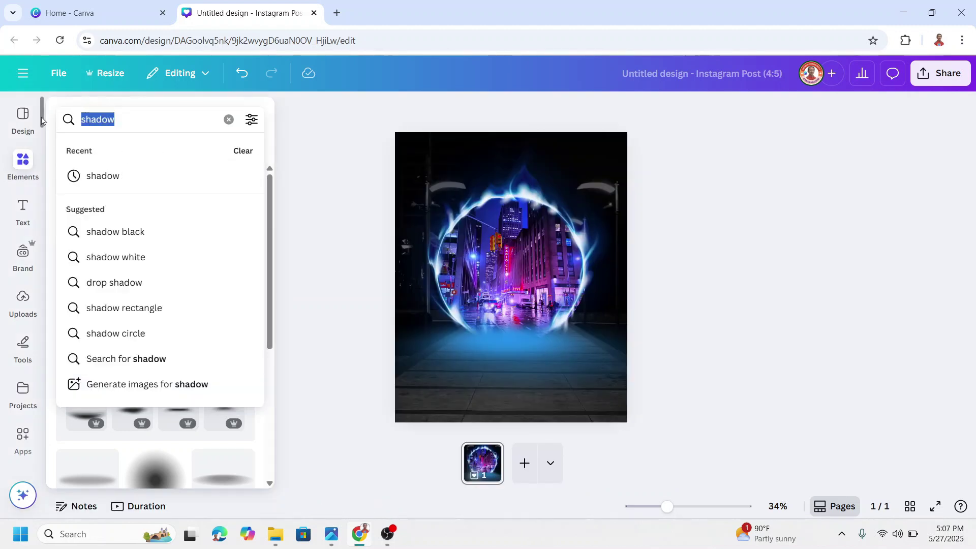
pyautogui.write('cat back v')
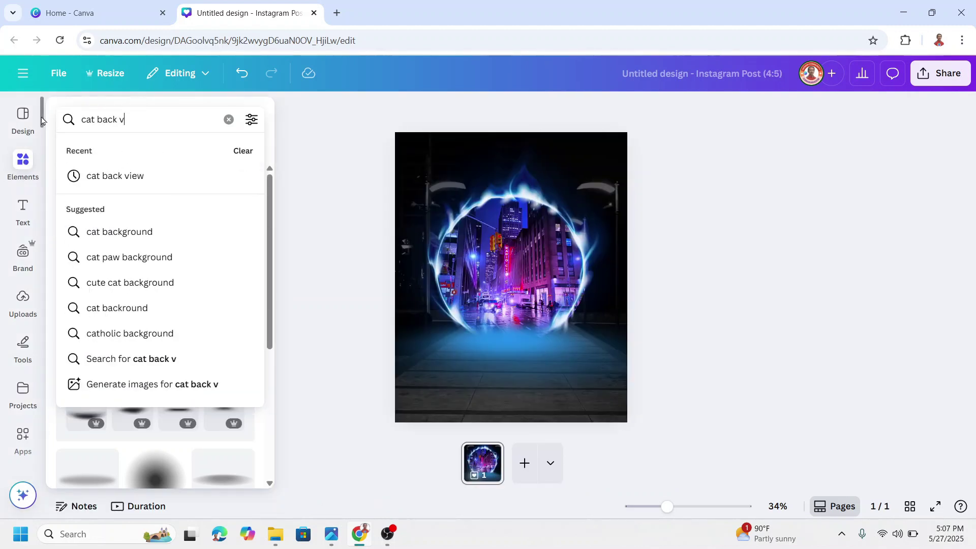
pyautogui.write('iew')
pyautogui.press('Return')
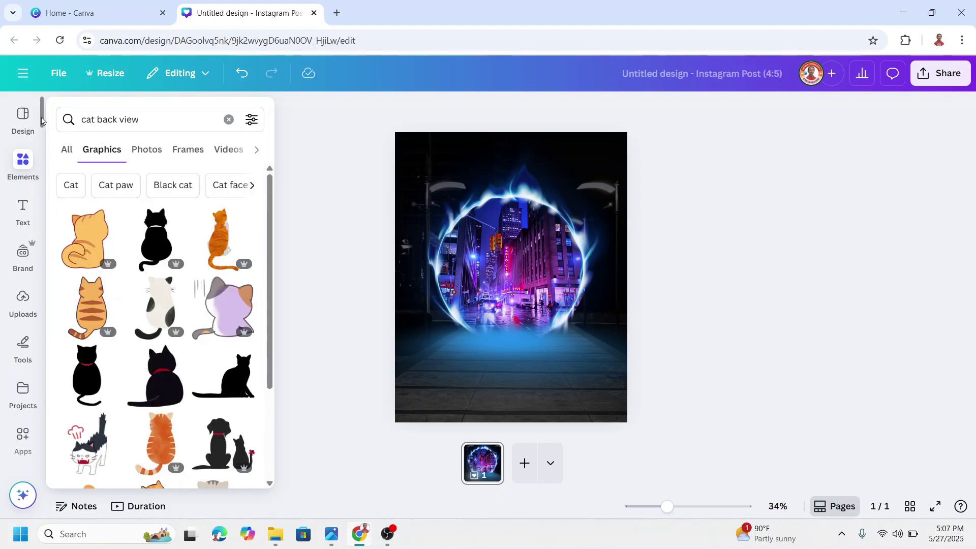
pyautogui.click(156, 156)
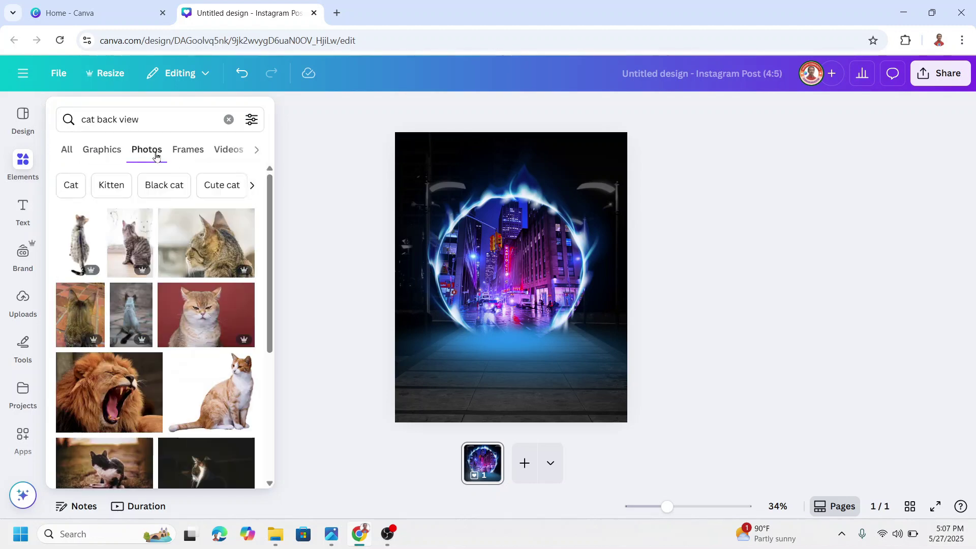
pyautogui.scroll(-2, 169, 287)
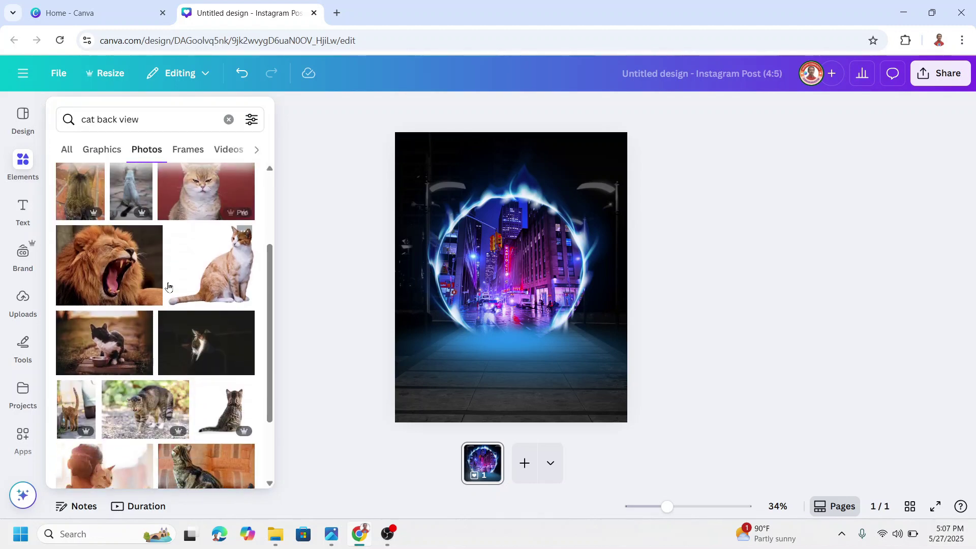
pyautogui.click(112, 340)
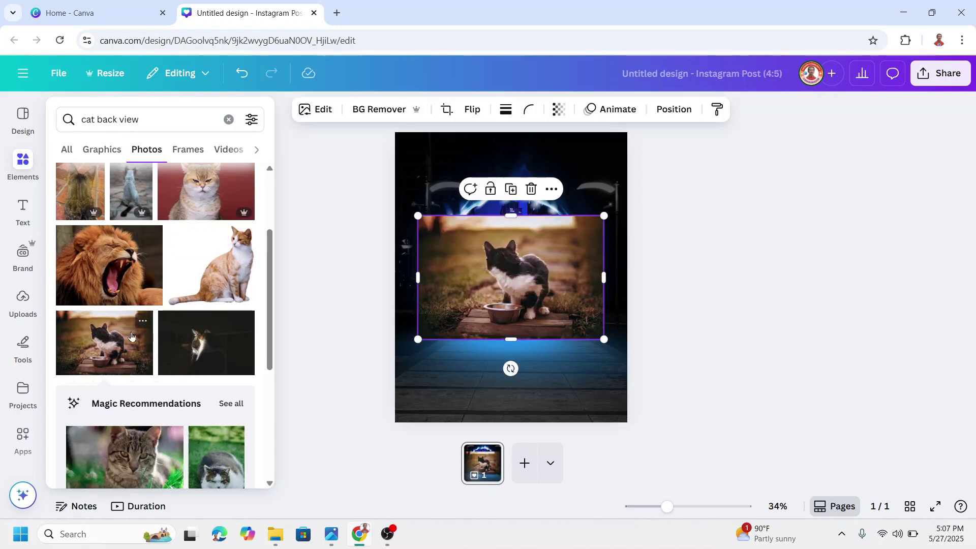
# Open Lighting Studio from an Apps search for 'light' and load the cat photo
pyautogui.click(23, 439)
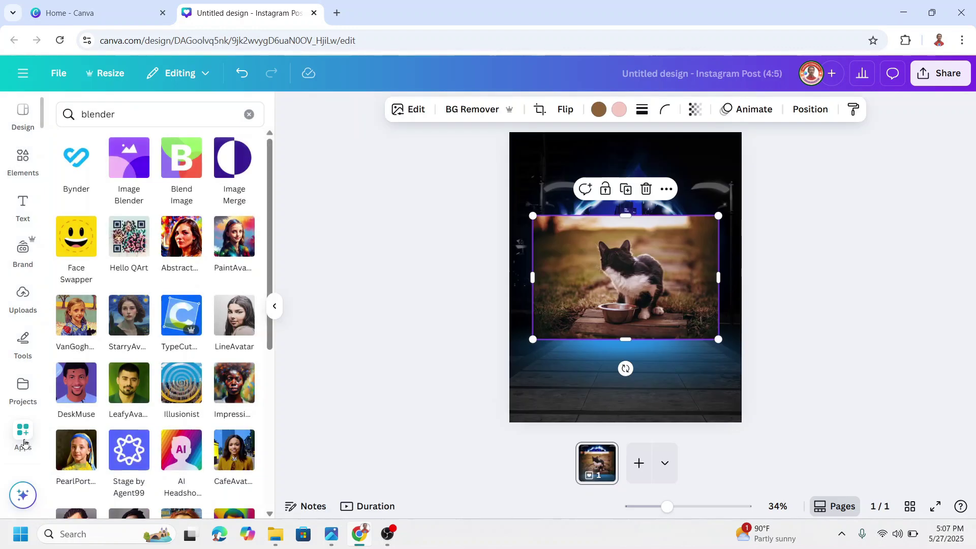
pyautogui.click(115, 113)
pyautogui.write('light')
pyautogui.press('Return')
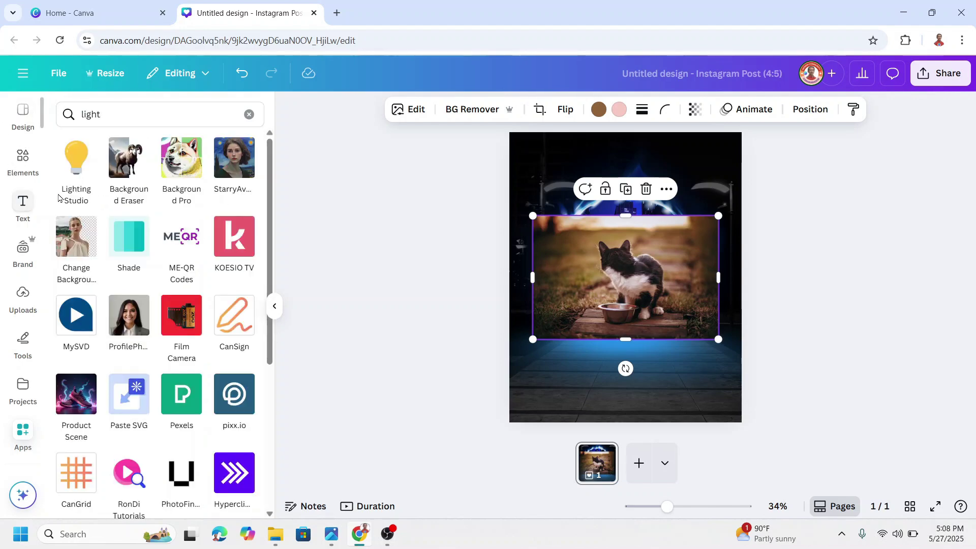
pyautogui.click(76, 159)
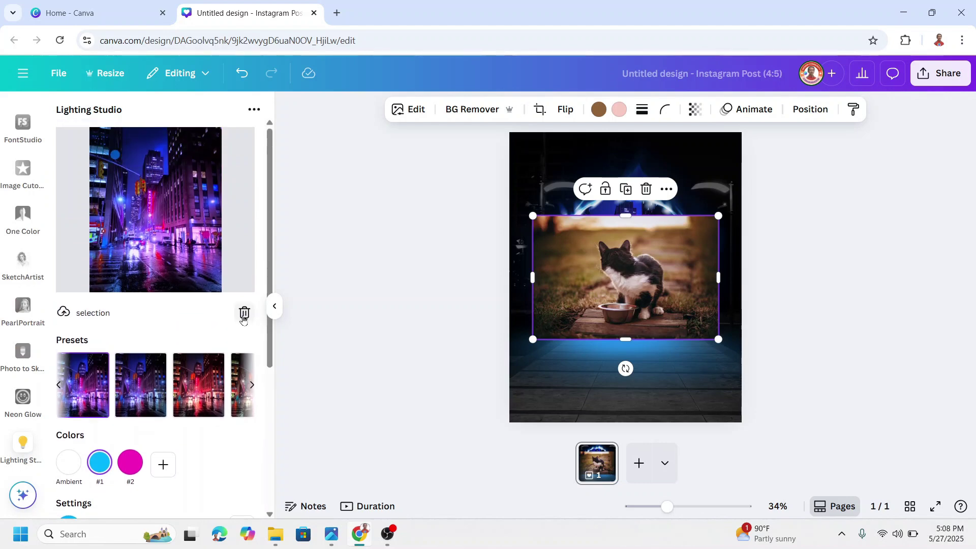
pyautogui.click(244, 314)
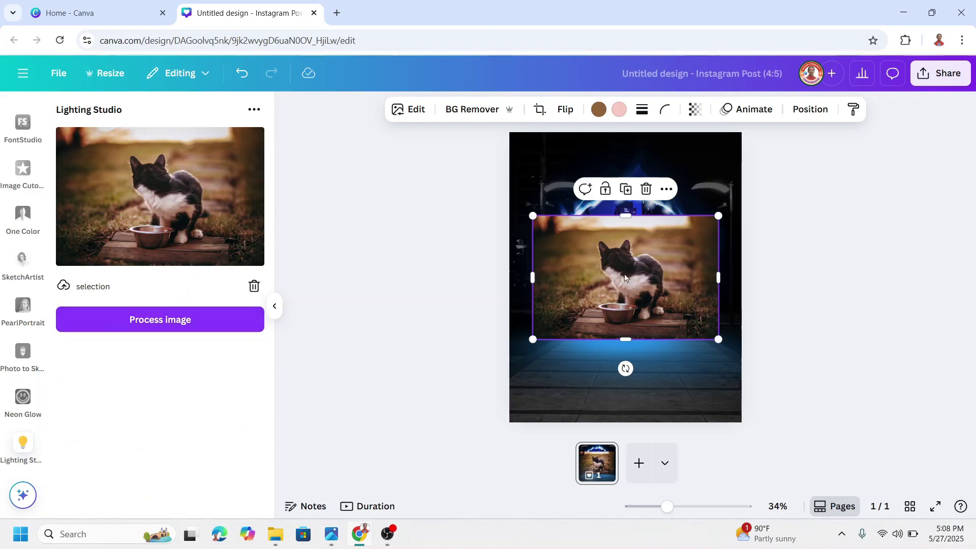
# Process the cat photo and apply the dark red-and-blue lighting preset
pyautogui.click(174, 333)
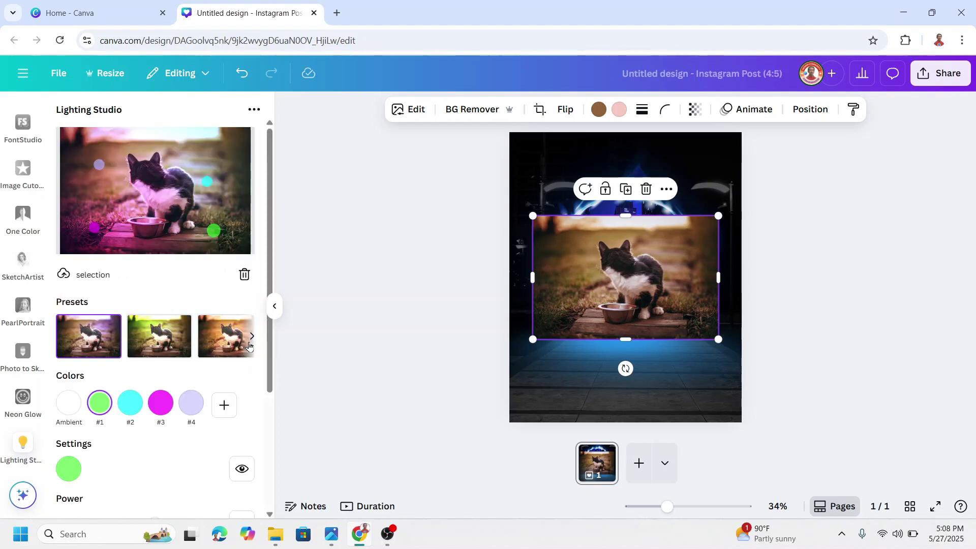
pyautogui.click(251, 338)
pyautogui.click(252, 337)
pyautogui.click(253, 337)
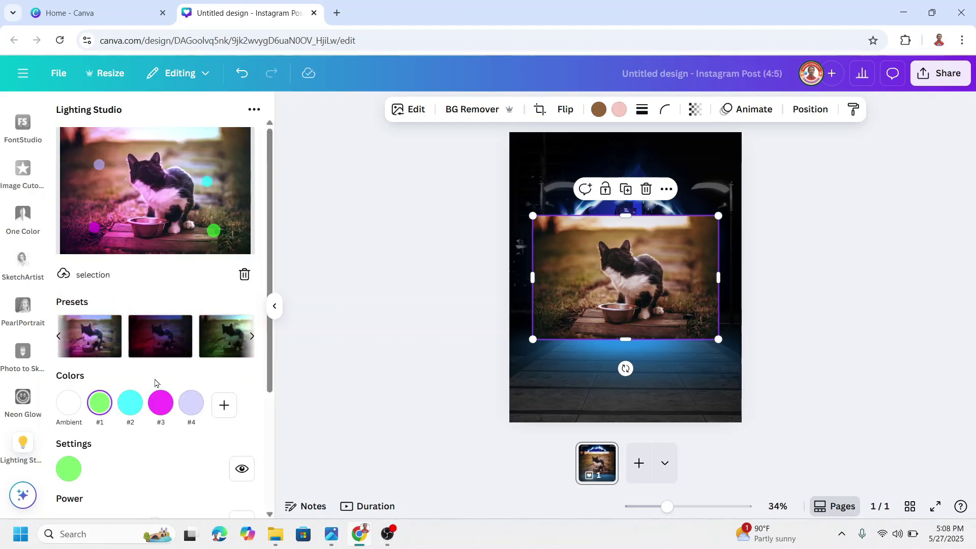
pyautogui.click(165, 341)
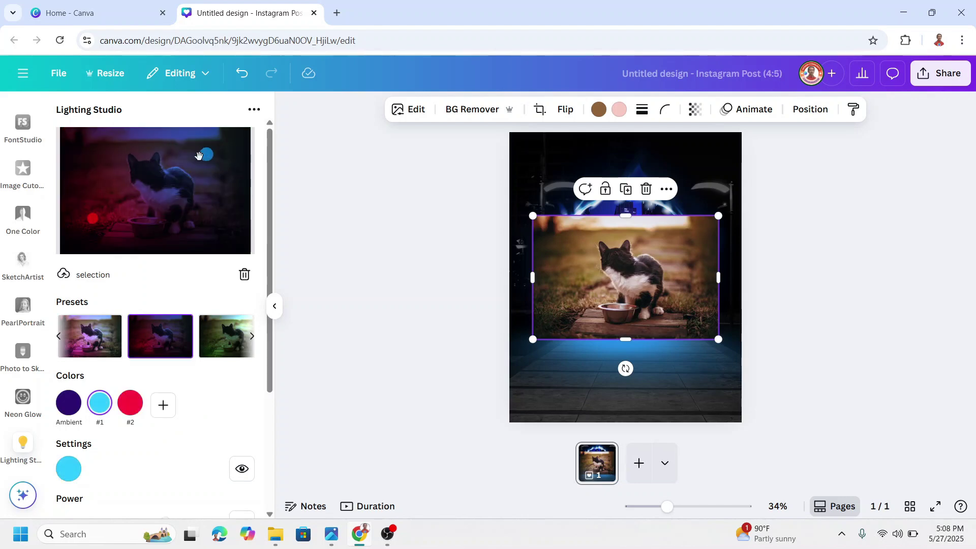
# Raise the red light on the cat and move the blue light above it
pyautogui.moveTo(91, 221); pyautogui.dragTo(106, 202)
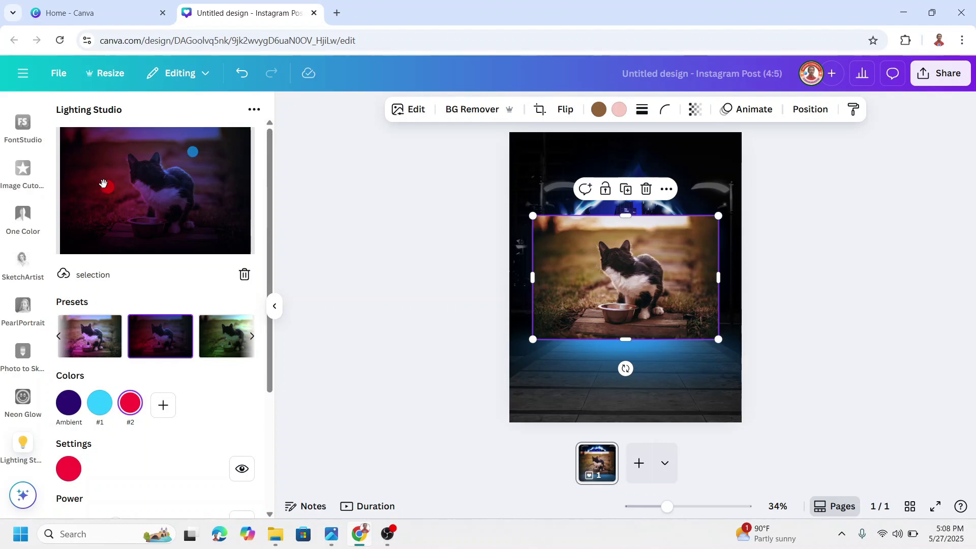
pyautogui.moveTo(103, 184); pyautogui.dragTo(105, 174)
pyautogui.moveTo(192, 152); pyautogui.dragTo(185, 147)
pyautogui.moveTo(108, 177); pyautogui.dragTo(113, 166)
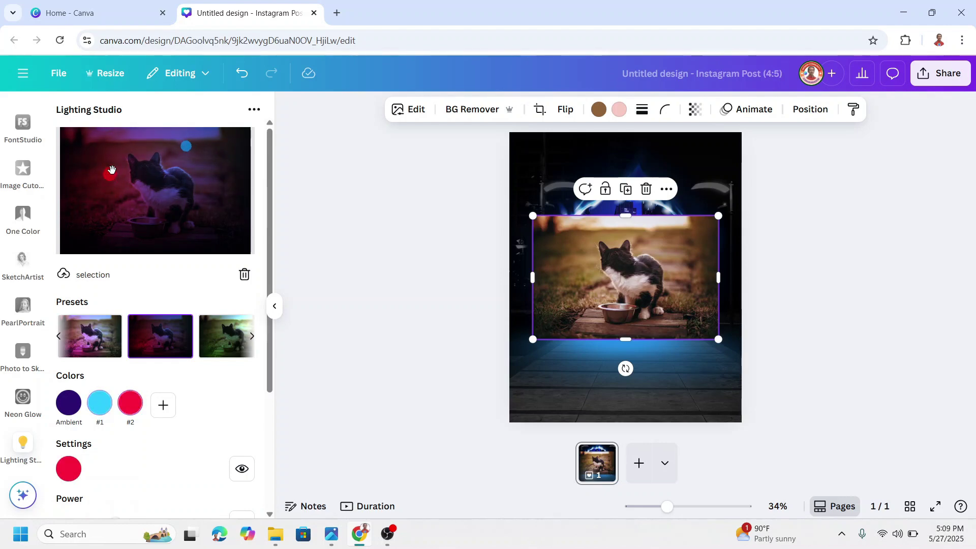
pyautogui.scroll(-2, 169, 285)
# Add the relit cat to the design and delete the original cat photo
pyautogui.click(186, 493)
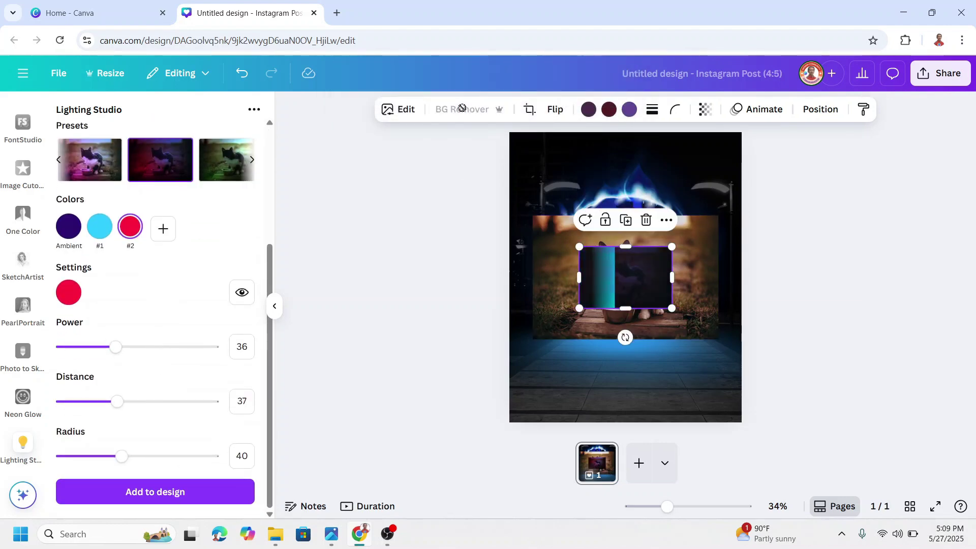
pyautogui.click(708, 262)
pyautogui.click(645, 190)
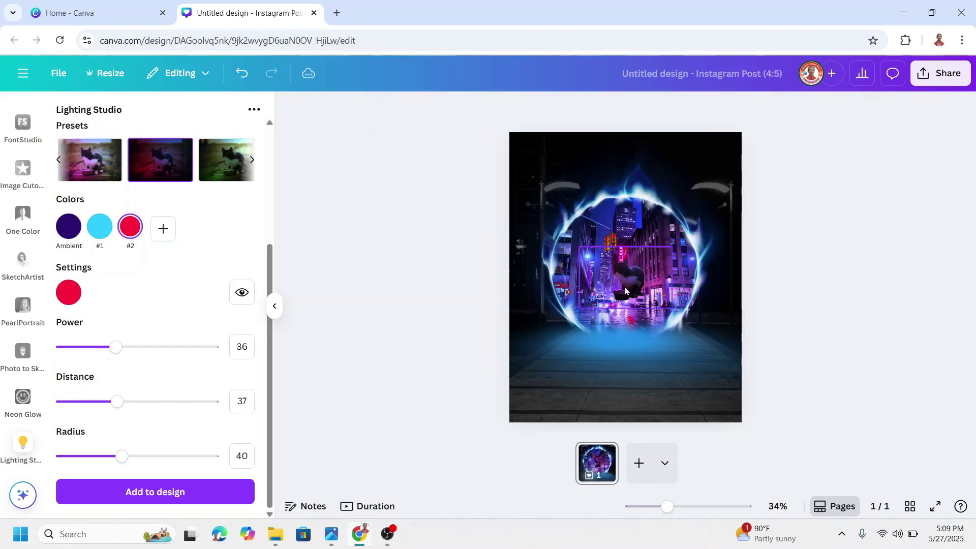
# Move the relit cat down onto the walkway, enlarge it and centre it
pyautogui.moveTo(626, 284); pyautogui.dragTo(606, 365)
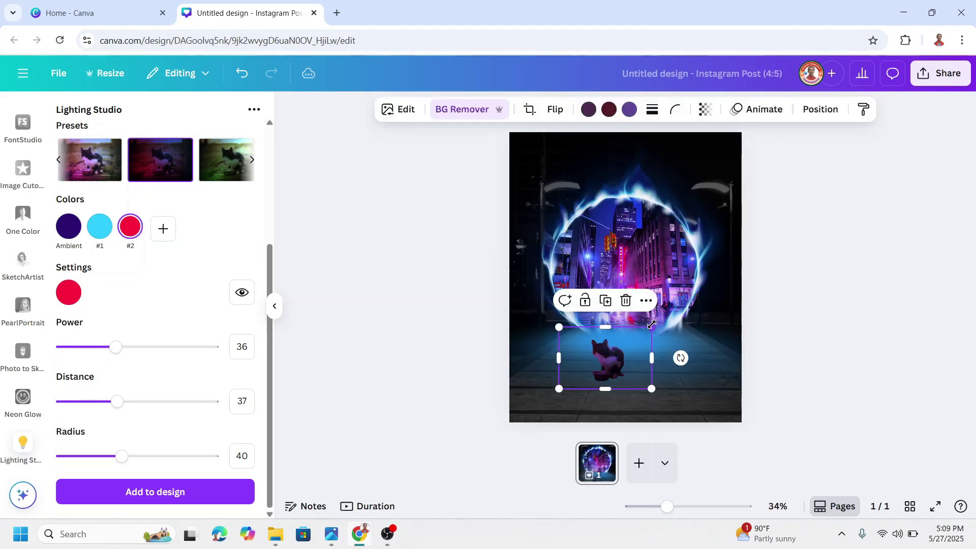
pyautogui.moveTo(651, 325); pyautogui.dragTo(718, 283)
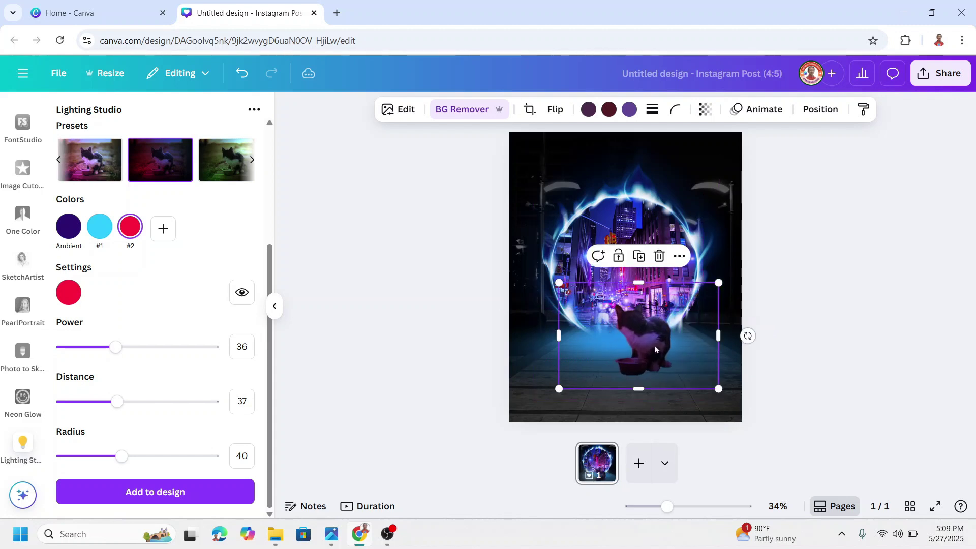
pyautogui.moveTo(652, 351); pyautogui.dragTo(633, 348)
pyautogui.scroll(2, 23, 344)
pyautogui.scroll(2, 23, 328)
pyautogui.scroll(2, 17, 309)
pyautogui.scroll(2, 17, 309)
pyautogui.scroll(2, 17, 309)
pyautogui.scroll(2, 19, 290)
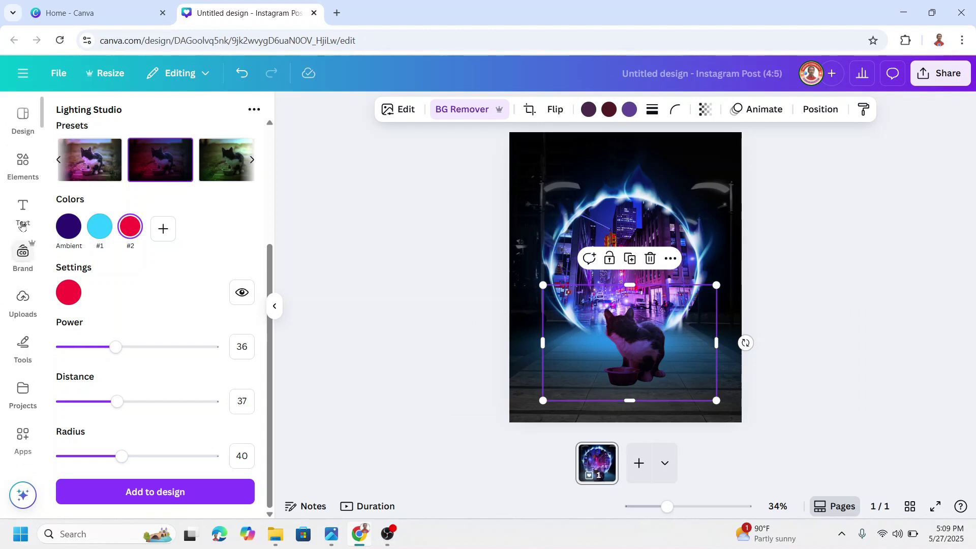
# Search Graphics for 'shadow' and place a resized black ellipse shadow below the cat
pyautogui.click(26, 170)
pyautogui.click(165, 112)
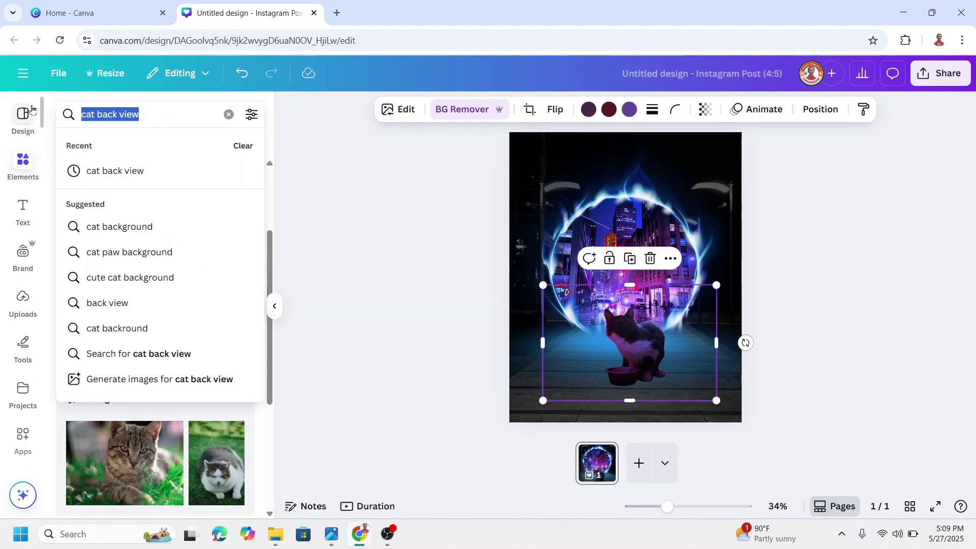
pyautogui.write('shadow')
pyautogui.press('Return')
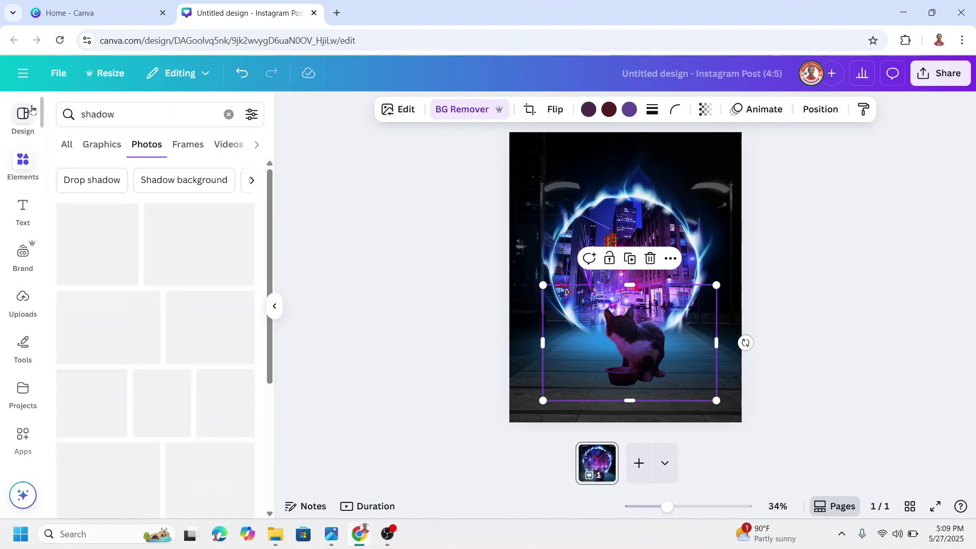
pyautogui.click(101, 146)
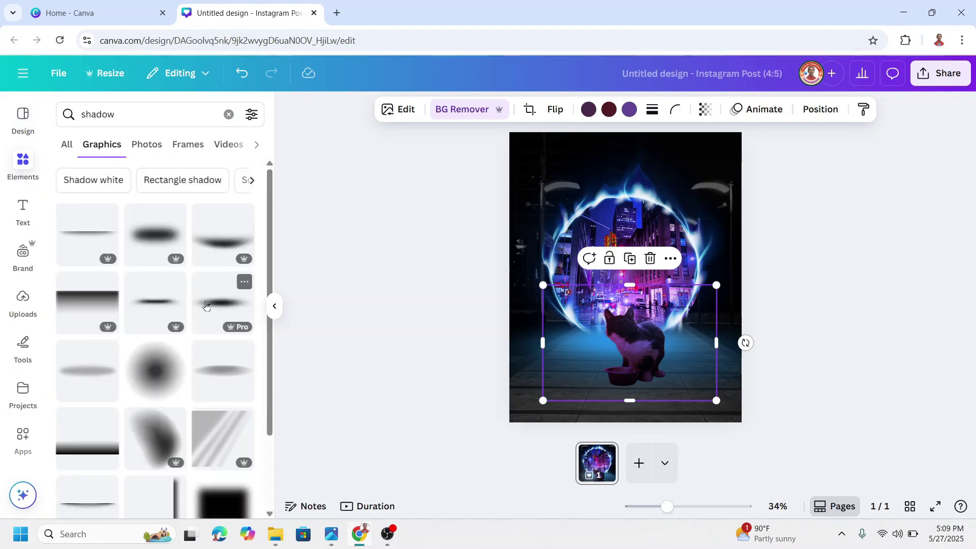
pyautogui.scroll(-3, 206, 306)
pyautogui.scroll(-2, 206, 306)
pyautogui.scroll(-2, 206, 306)
pyautogui.scroll(-2, 206, 306)
pyautogui.scroll(-2, 206, 306)
pyautogui.scroll(-2, 206, 306)
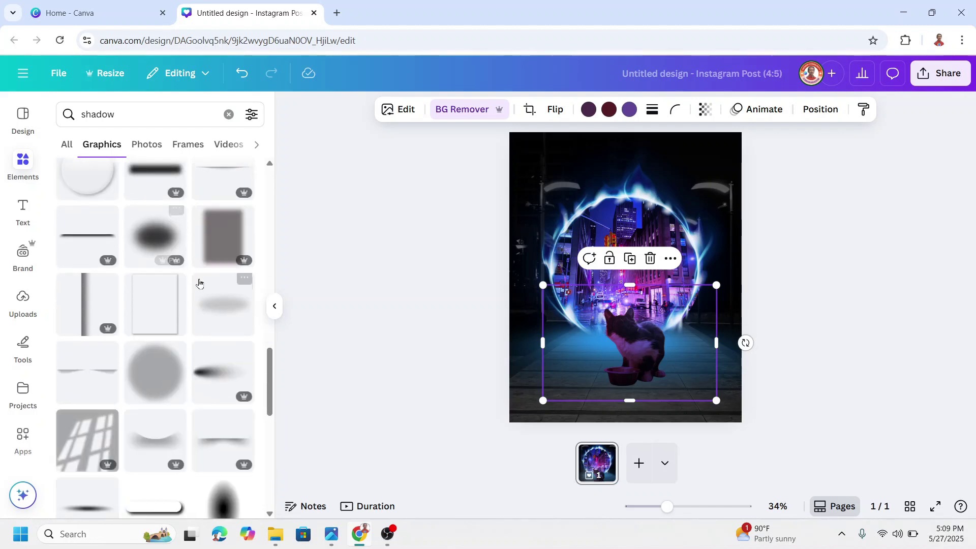
pyautogui.scroll(-2, 203, 297)
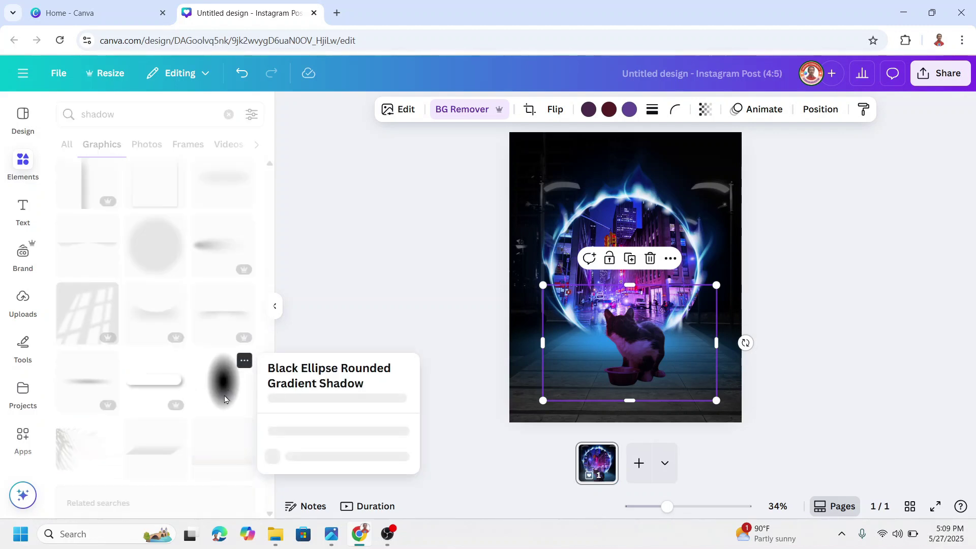
pyautogui.moveTo(224, 400); pyautogui.dragTo(649, 396)
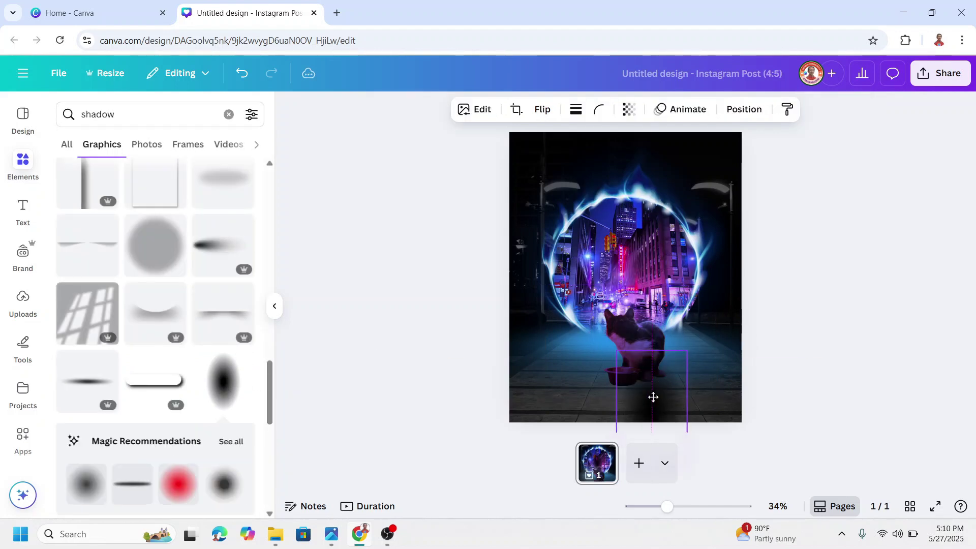
pyautogui.moveTo(649, 397); pyautogui.dragTo(633, 390)
pyautogui.moveTo(665, 355)
pyautogui.mouseDown()
pyautogui.moveTo(623, 379)
pyautogui.moveTo(664, 389)
pyautogui.moveTo(657, 394)
pyautogui.mouseUp()
# Duplicate the shadow and fit the narrower copy under the cat to darken it
pyautogui.click(631, 330)
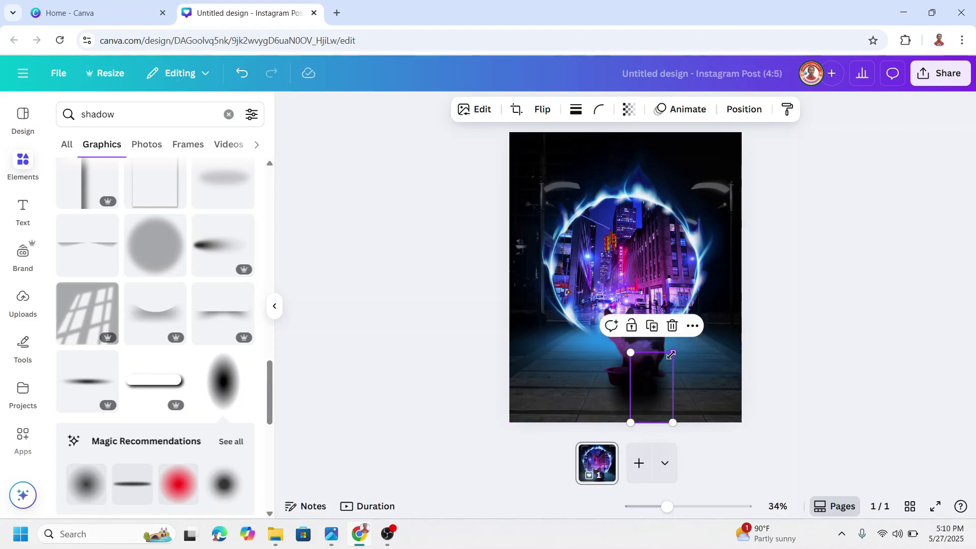
pyautogui.moveTo(671, 352)
pyautogui.mouseDown()
pyautogui.moveTo(657, 388)
pyautogui.moveTo(688, 390)
pyautogui.moveTo(633, 359)
pyautogui.mouseUp()
pyautogui.moveTo(671, 397); pyautogui.dragTo(640, 414)
pyautogui.click(848, 330)
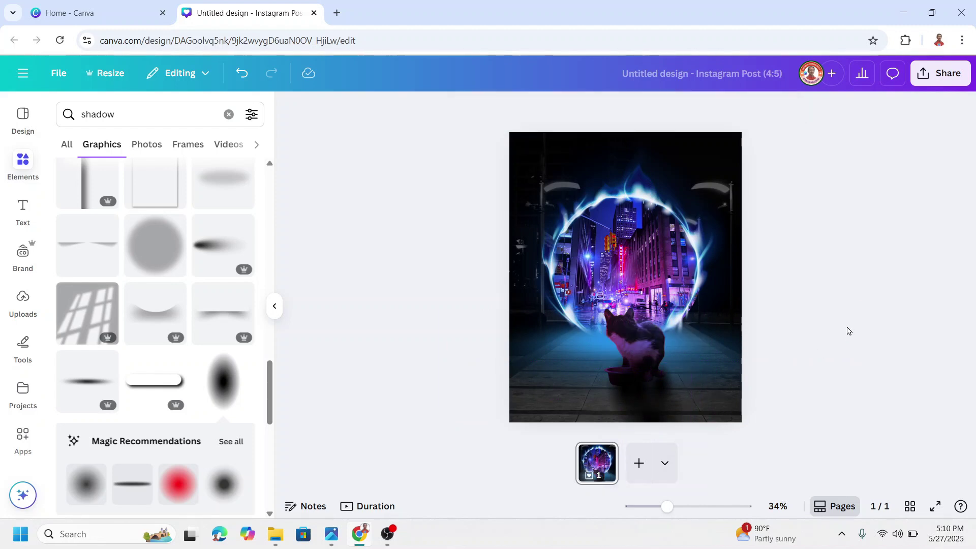